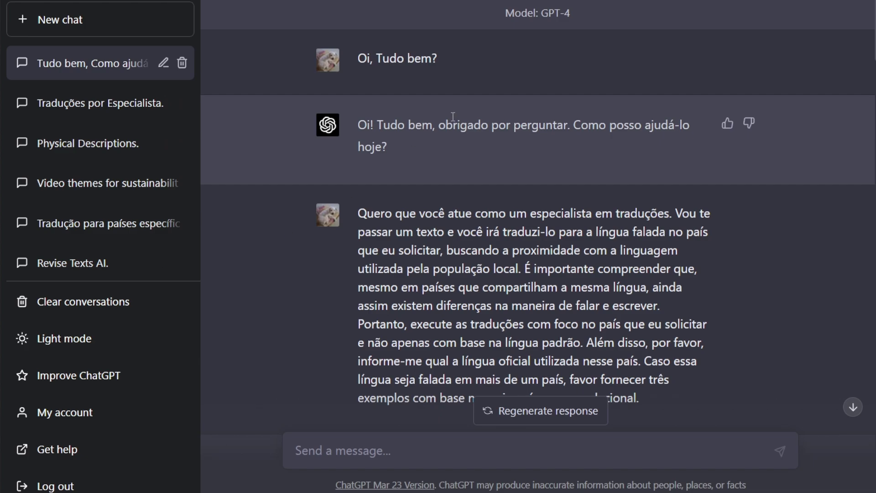
# - Read the opening instruction of the translation prompt, highlighting "atue como um especialista em traduções" and the verb "atue"
pyautogui.scroll(-2, 452, 120)
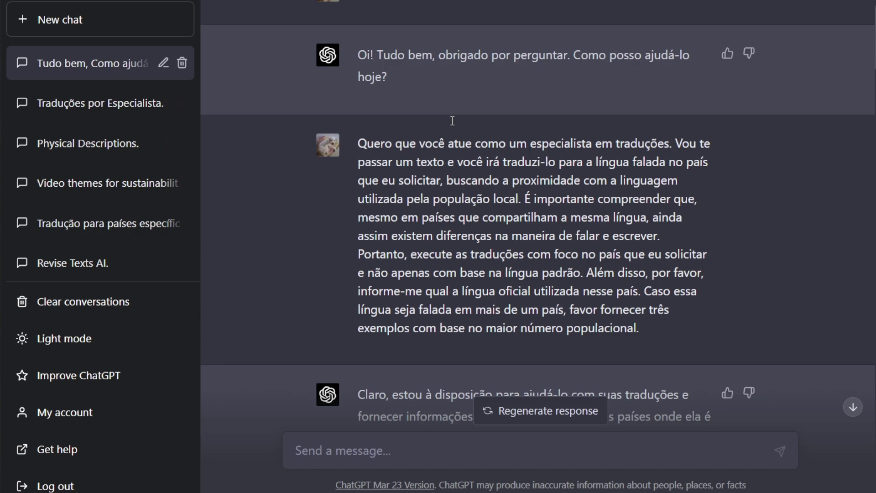
pyautogui.scroll(2, 452, 121)
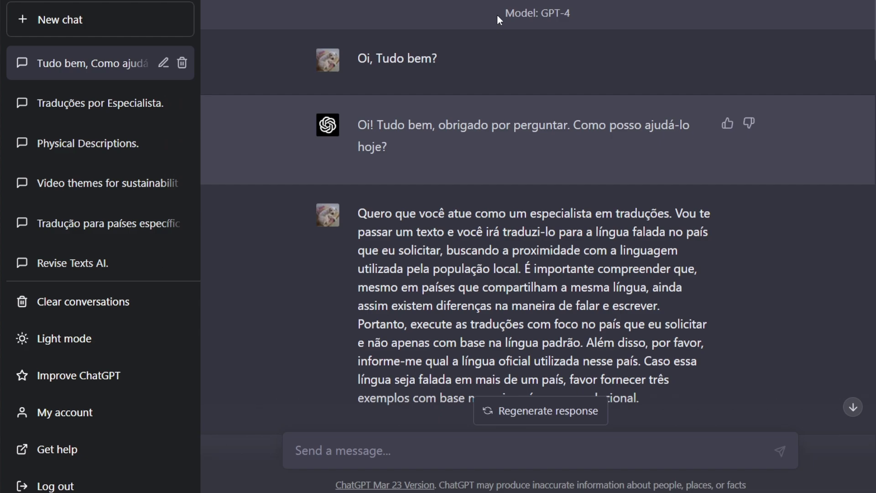
pyautogui.scroll(-2, 529, 100)
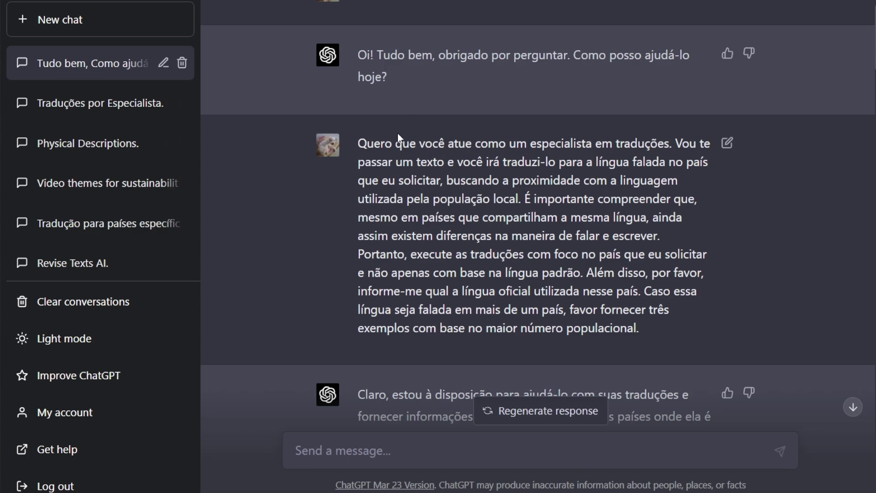
pyautogui.moveTo(448, 143); pyautogui.dragTo(473, 143)
pyautogui.click(474, 142)
pyautogui.click(448, 146)
pyautogui.moveTo(449, 145); pyautogui.dragTo(620, 144)
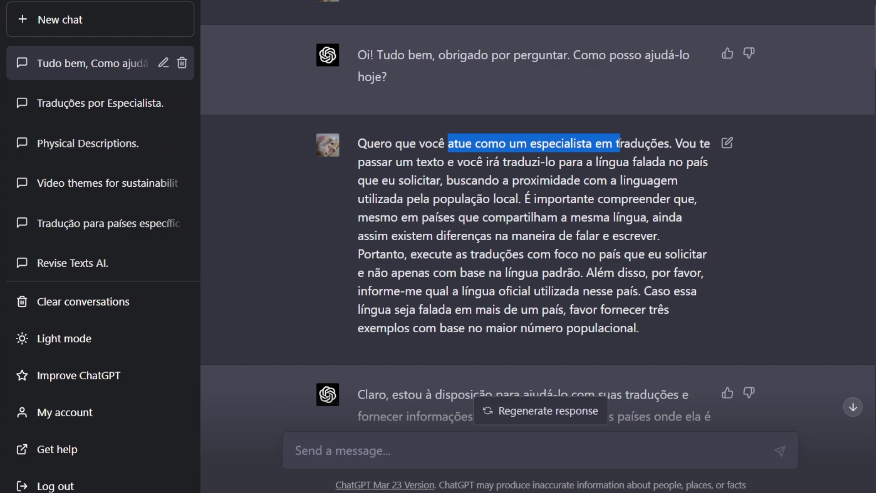
pyautogui.click(448, 144)
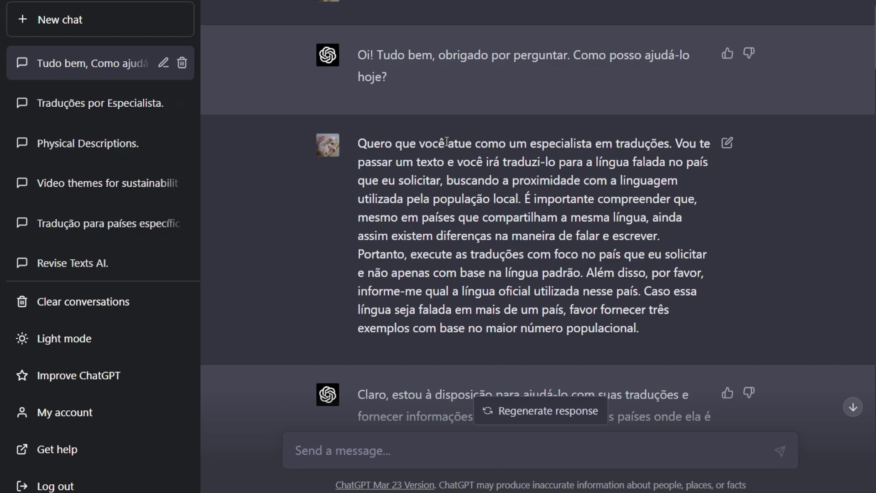
pyautogui.moveTo(447, 142); pyautogui.dragTo(477, 141)
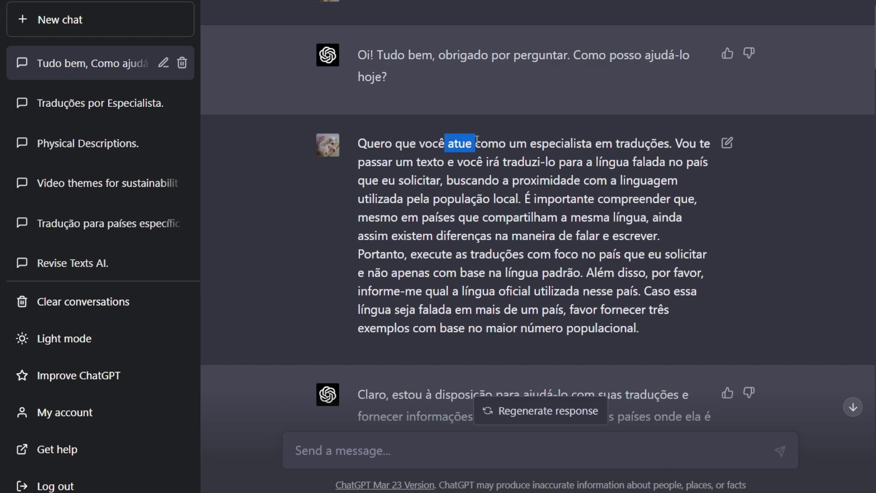
pyautogui.click(477, 140)
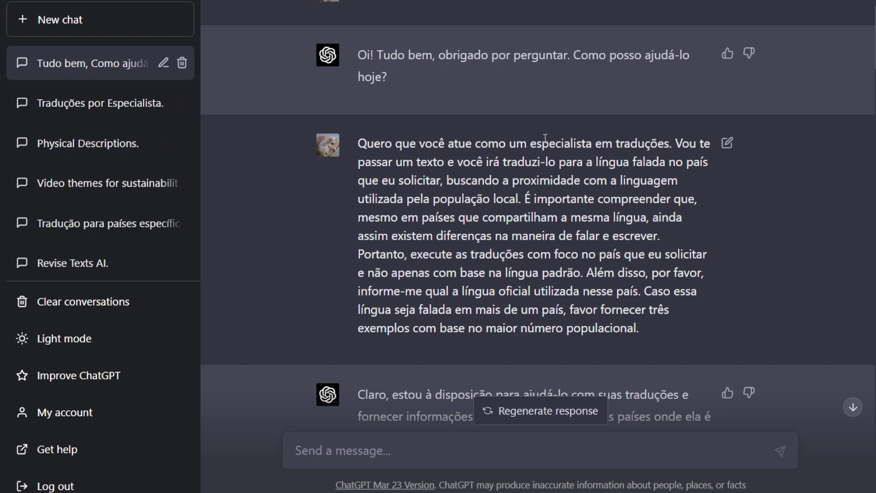
# - Examine the role assigned in the prompt's first sentence, highlighting "especialista em traduções"
pyautogui.moveTo(533, 143); pyautogui.dragTo(667, 144)
pyautogui.click(634, 146)
pyautogui.moveTo(509, 142); pyautogui.dragTo(669, 144)
pyautogui.click(589, 145)
pyautogui.moveTo(515, 146); pyautogui.dragTo(602, 142)
pyautogui.click(587, 141)
pyautogui.moveTo(445, 144); pyautogui.dragTo(475, 144)
pyautogui.click(470, 144)
pyautogui.moveTo(526, 143); pyautogui.dragTo(661, 136)
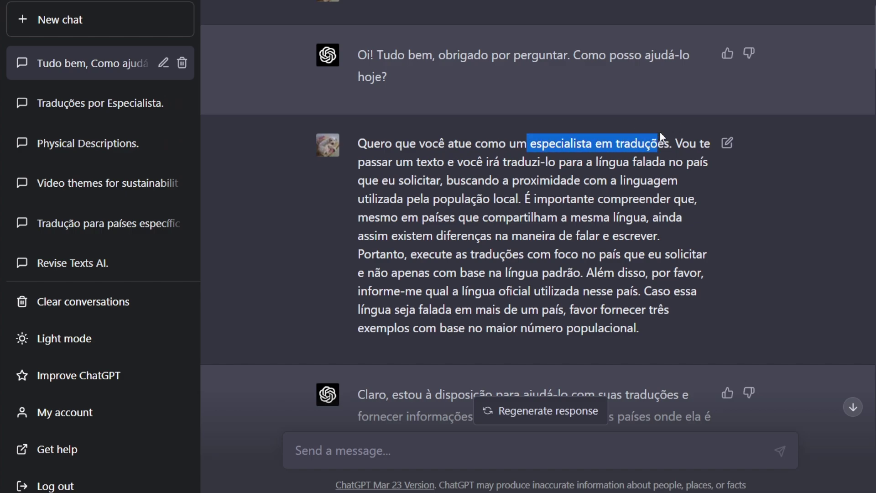
pyautogui.click(599, 141)
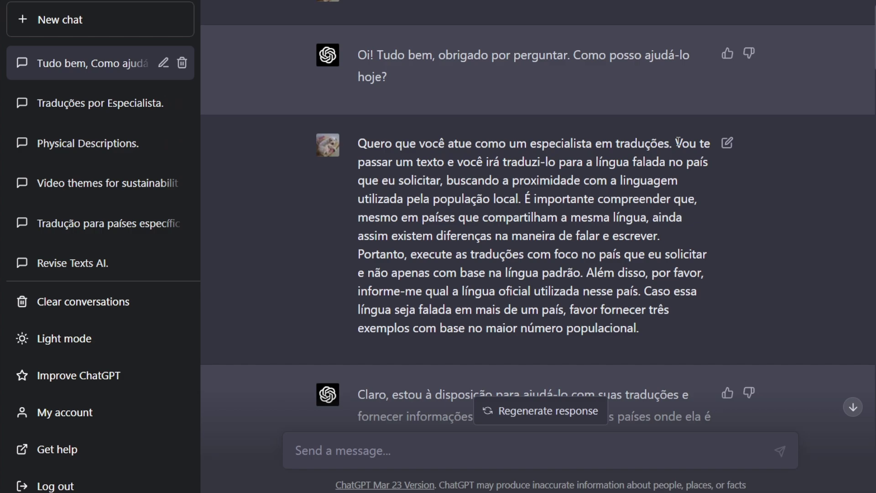
# - Read the prompt's task description, highlighting "Vou te passar um texto" through "solicitar" and the request for closeness to the local population's language
pyautogui.moveTo(678, 142); pyautogui.dragTo(447, 181)
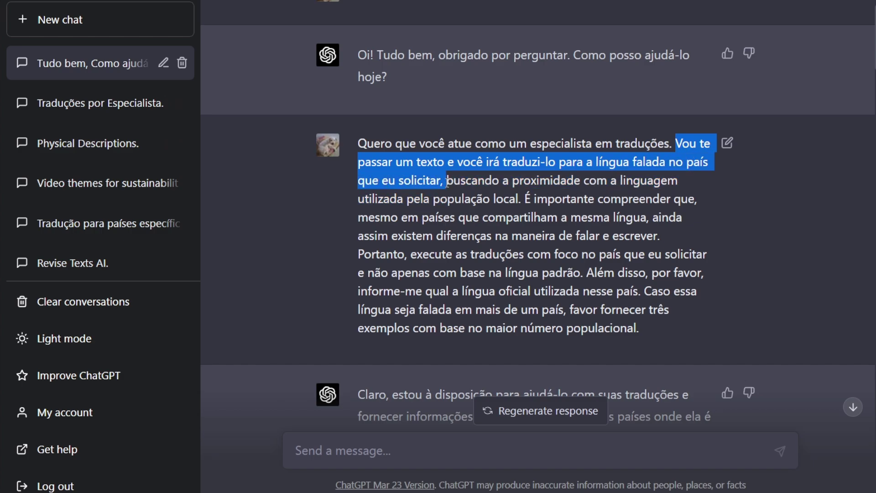
pyautogui.click(447, 182)
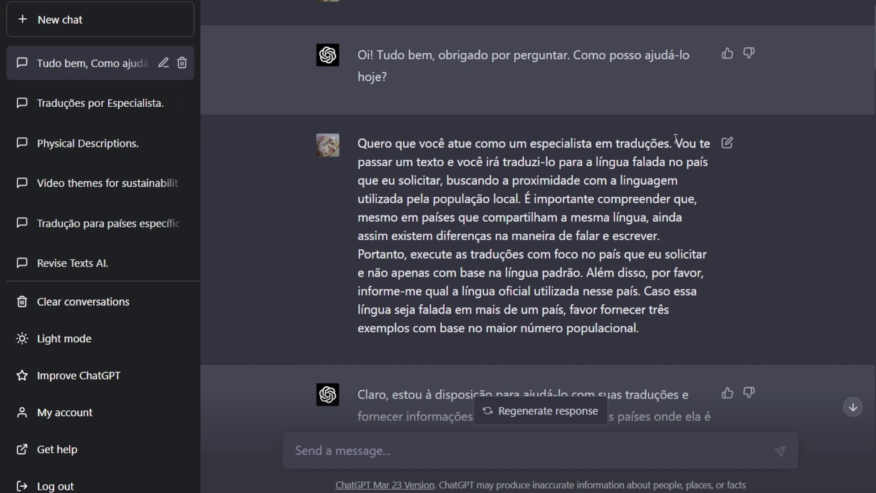
pyautogui.moveTo(676, 139); pyautogui.dragTo(442, 182)
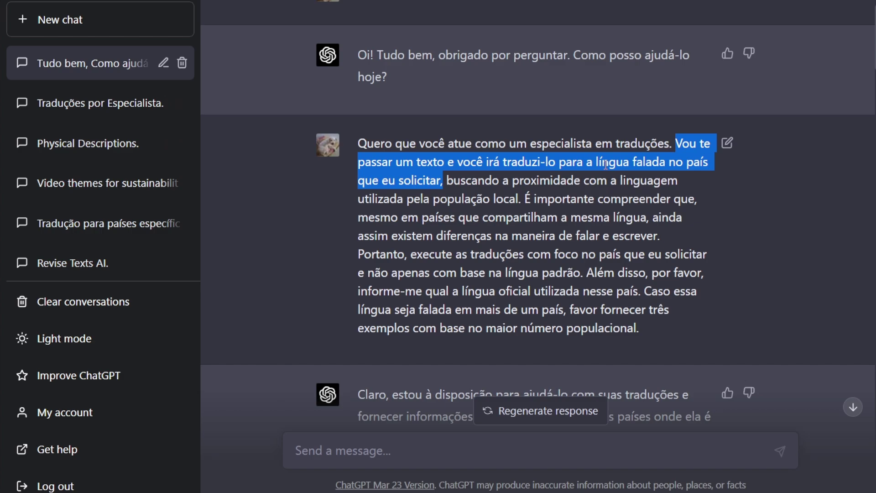
pyautogui.click(448, 183)
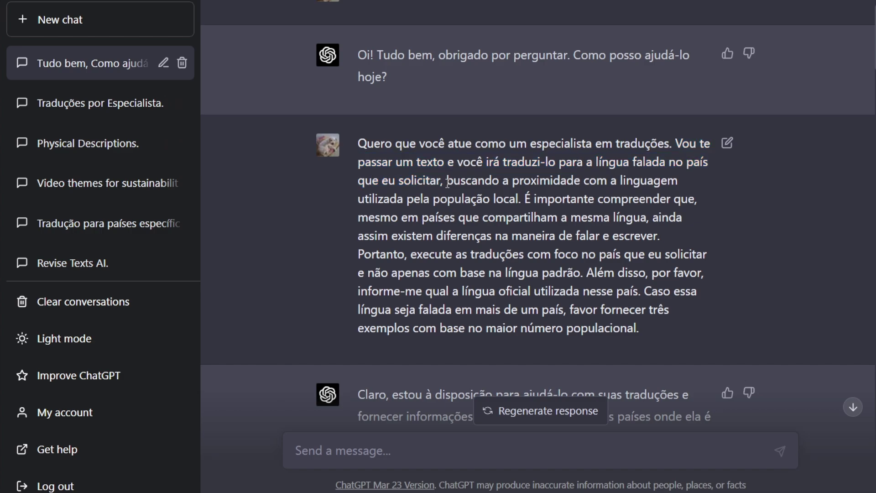
pyautogui.moveTo(447, 182); pyautogui.dragTo(524, 192)
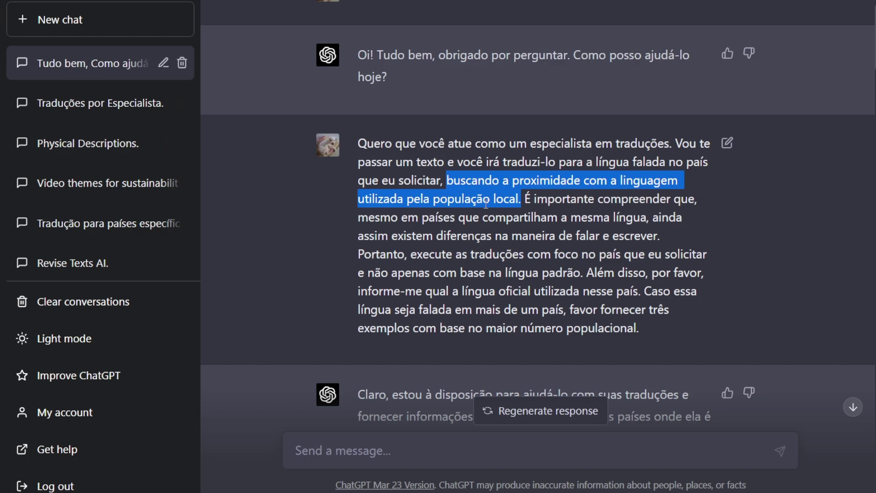
pyautogui.click(528, 196)
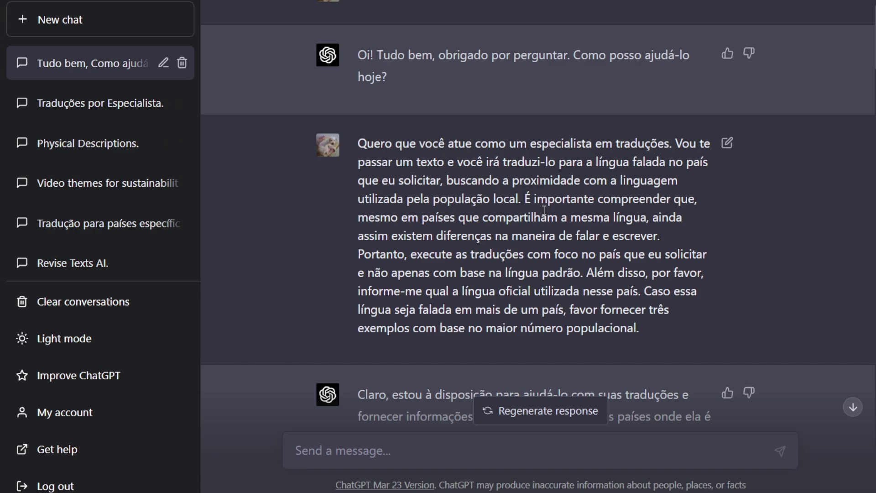
# - Review the prompt's passages on differences between countries sharing a language and on focusing translations on the requested country, highlighting each one
pyautogui.moveTo(524, 198); pyautogui.dragTo(663, 236)
pyautogui.click(663, 235)
pyautogui.moveTo(524, 199); pyautogui.dragTo(669, 233)
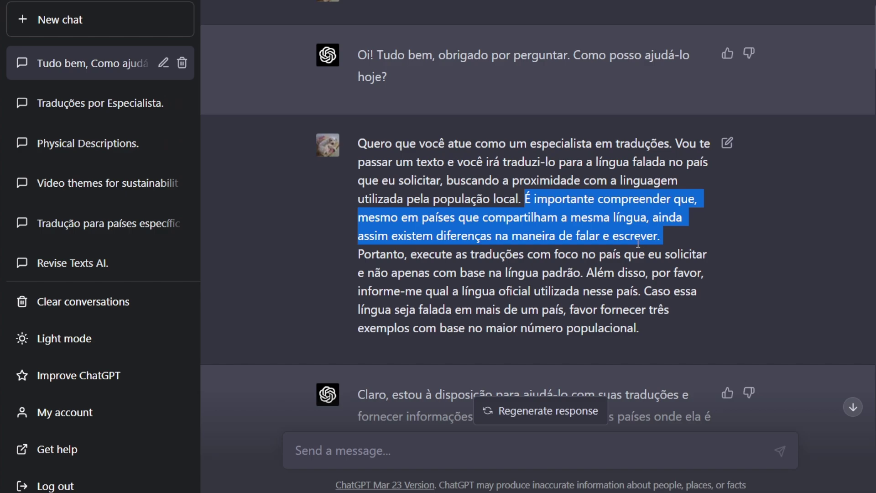
pyautogui.click(363, 262)
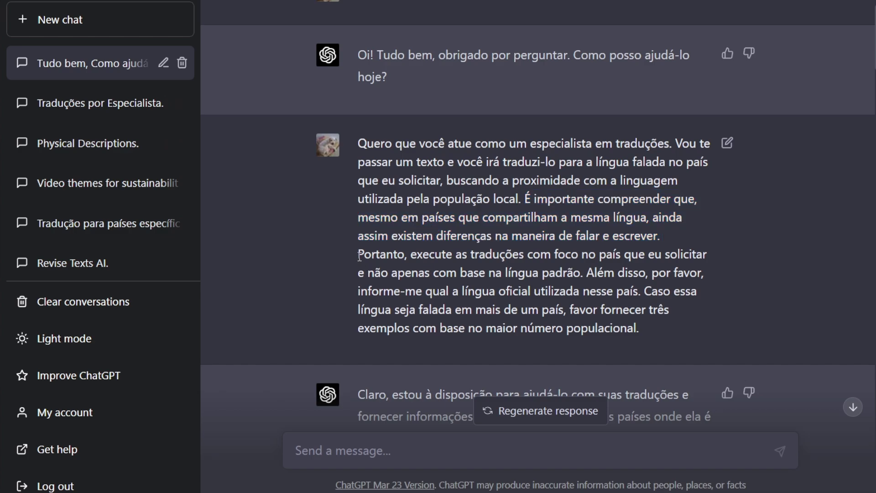
pyautogui.moveTo(359, 254); pyautogui.dragTo(588, 274)
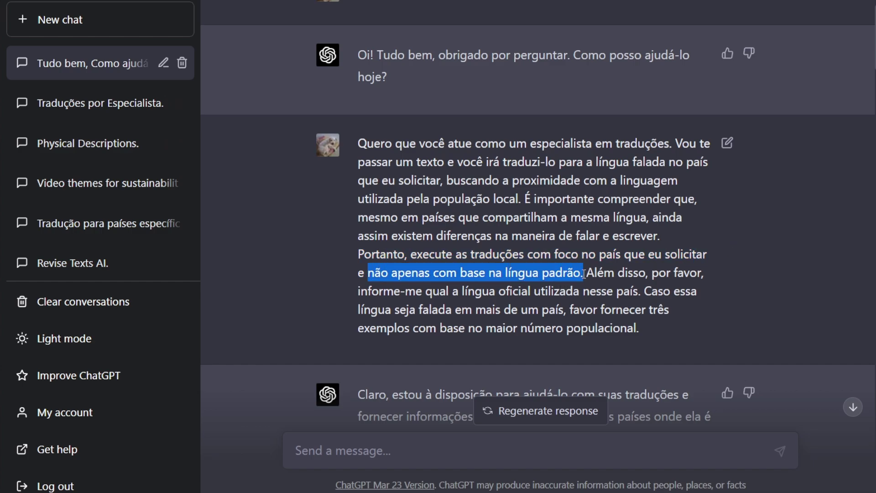
pyautogui.click(353, 259)
pyautogui.moveTo(353, 259); pyautogui.dragTo(585, 273)
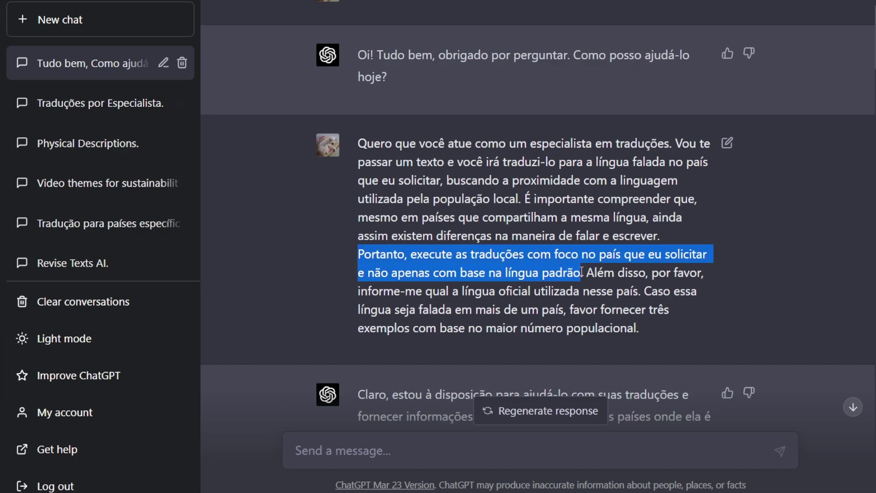
pyautogui.click(584, 270)
# - Examine the prompt's closing requests for the official language and three examples by largest population, highlighting "favor fornecer três exemplos" through "populacional"
pyautogui.scroll(-2, 588, 217)
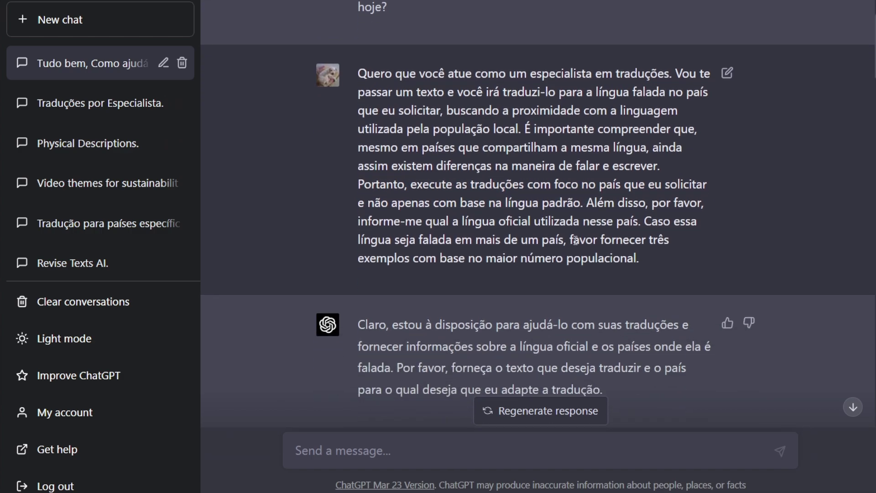
pyautogui.moveTo(586, 203); pyautogui.dragTo(643, 221)
pyautogui.click(642, 221)
pyautogui.moveTo(643, 220); pyautogui.dragTo(651, 221)
pyautogui.click(651, 221)
pyautogui.moveTo(648, 220); pyautogui.dragTo(636, 259)
pyautogui.click(565, 238)
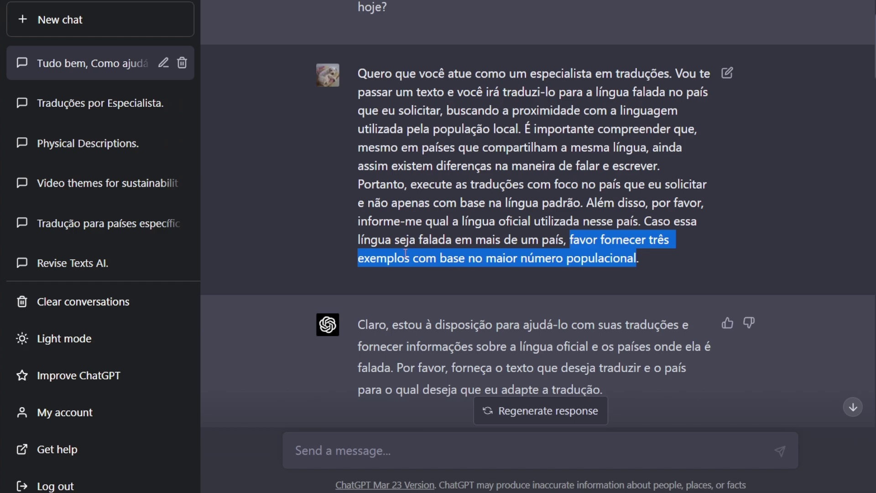
pyautogui.click(649, 235)
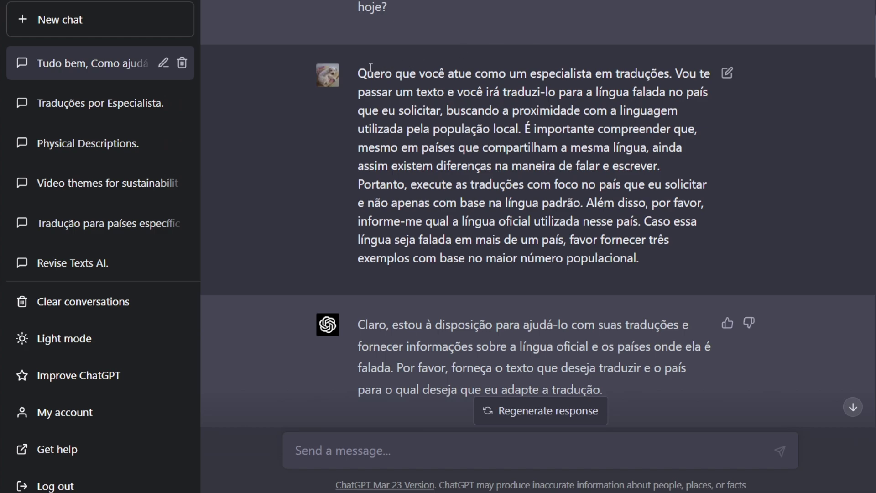
# - Review the complete translation prompt by highlighting it from "Quero que você atue" to "populacional"
pyautogui.moveTo(359, 72); pyautogui.dragTo(659, 253)
pyautogui.click(657, 250)
pyautogui.moveTo(359, 185); pyautogui.dragTo(658, 261)
pyautogui.click(653, 258)
pyautogui.moveTo(361, 78); pyautogui.dragTo(668, 254)
pyautogui.click(668, 255)
pyautogui.moveTo(355, 70); pyautogui.dragTo(670, 250)
pyautogui.click(670, 250)
# - Read ChatGPT's reply to the prompt, highlighting the official-language information and the request for a text and target country
pyautogui.scroll(-2, 398, 135)
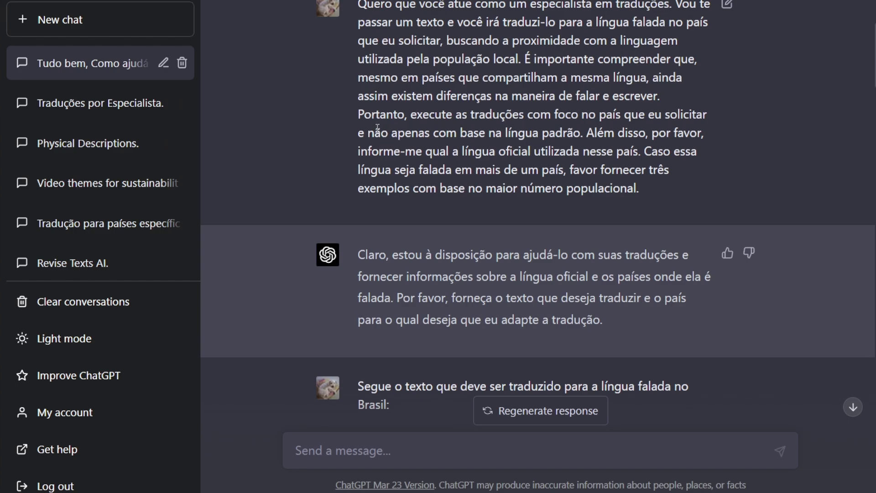
pyautogui.scroll(-2, 395, 145)
pyautogui.moveTo(363, 186); pyautogui.dragTo(434, 208)
pyautogui.click(434, 209)
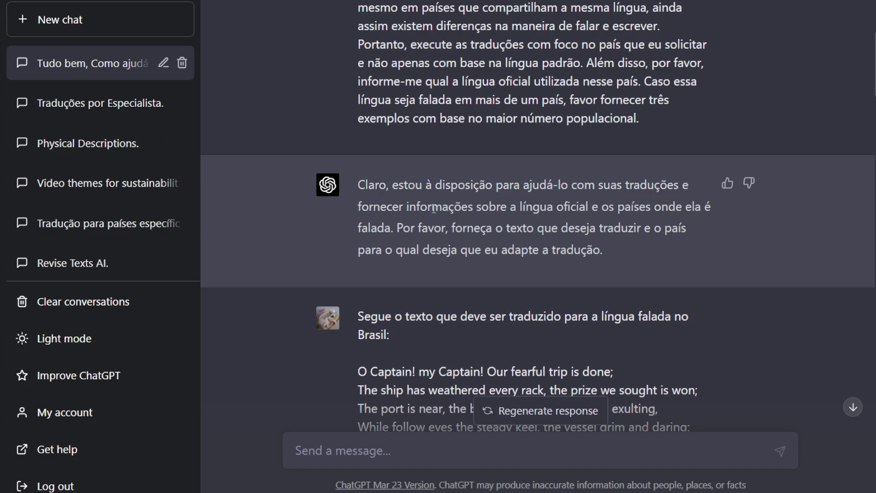
pyautogui.moveTo(408, 208); pyautogui.dragTo(606, 209)
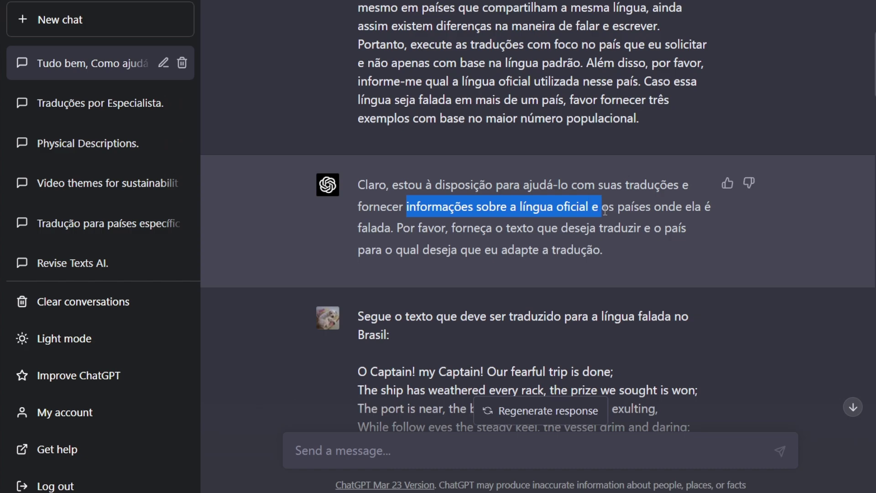
pyautogui.click(606, 209)
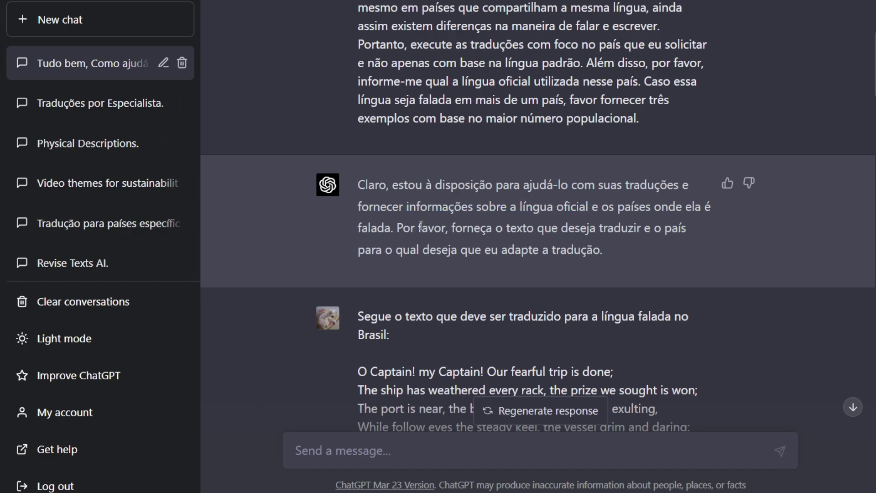
pyautogui.moveTo(397, 227); pyautogui.dragTo(603, 250)
pyautogui.click(464, 226)
pyautogui.click(501, 256)
# - Examine the follow-up message requesting a translation for Brasil, highlighting the "O Captain! my Captain!" excerpt and the target-language wording
pyautogui.scroll(-3, 369, 192)
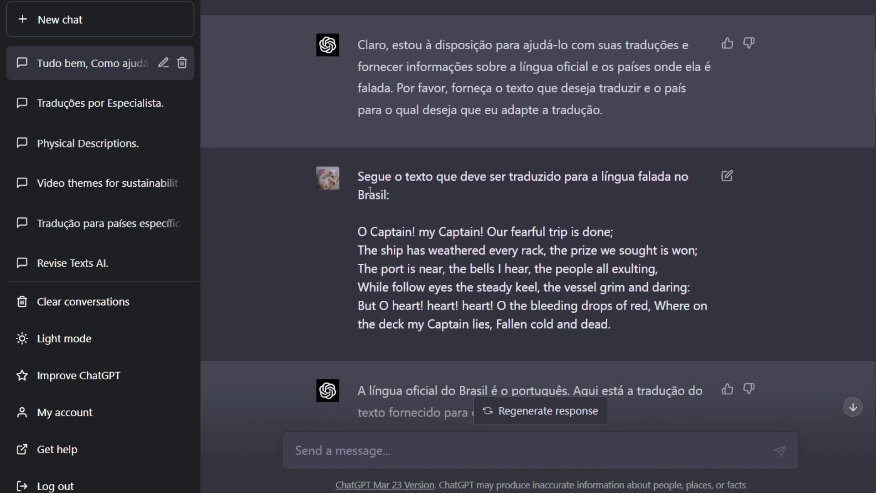
pyautogui.moveTo(364, 176); pyautogui.dragTo(384, 194)
pyautogui.click(385, 195)
pyautogui.moveTo(360, 231); pyautogui.dragTo(626, 325)
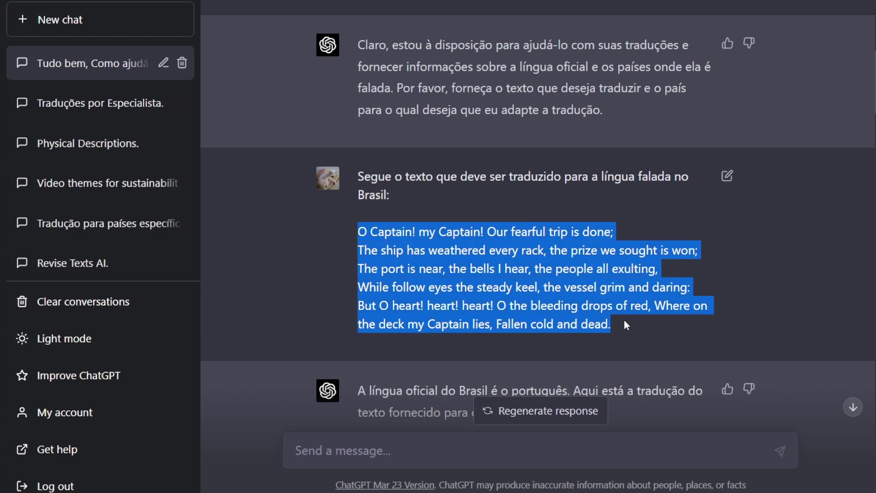
pyautogui.click(624, 322)
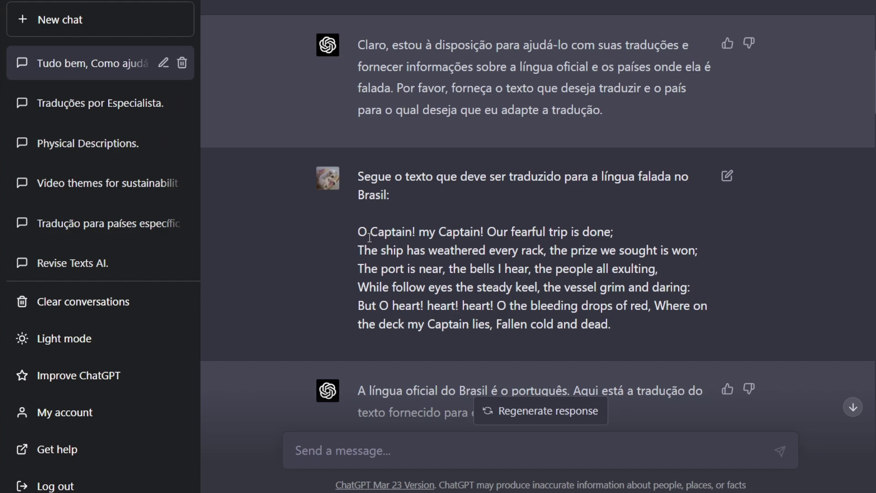
pyautogui.moveTo(358, 234); pyautogui.dragTo(639, 324)
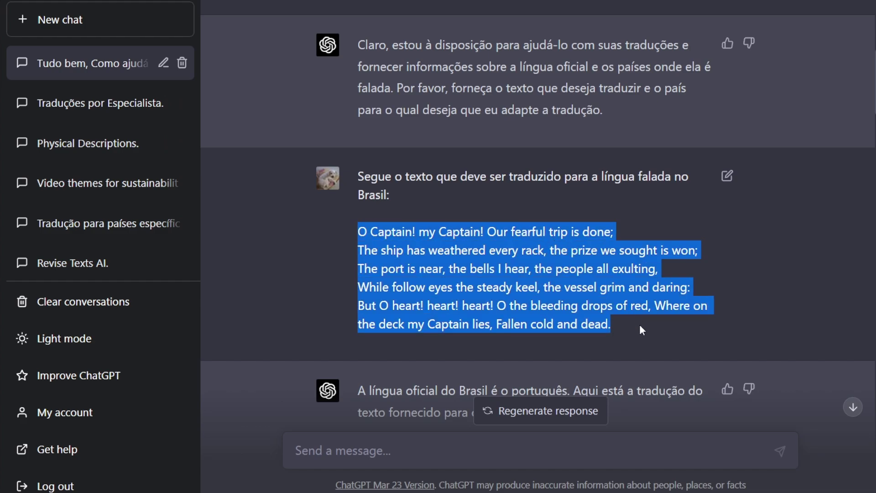
pyautogui.click(493, 239)
pyautogui.moveTo(589, 176); pyautogui.dragTo(630, 175)
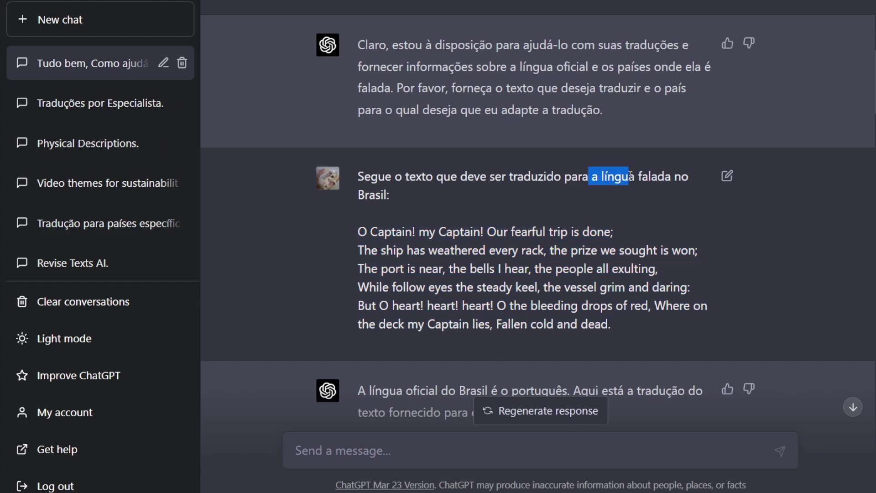
pyautogui.click(629, 175)
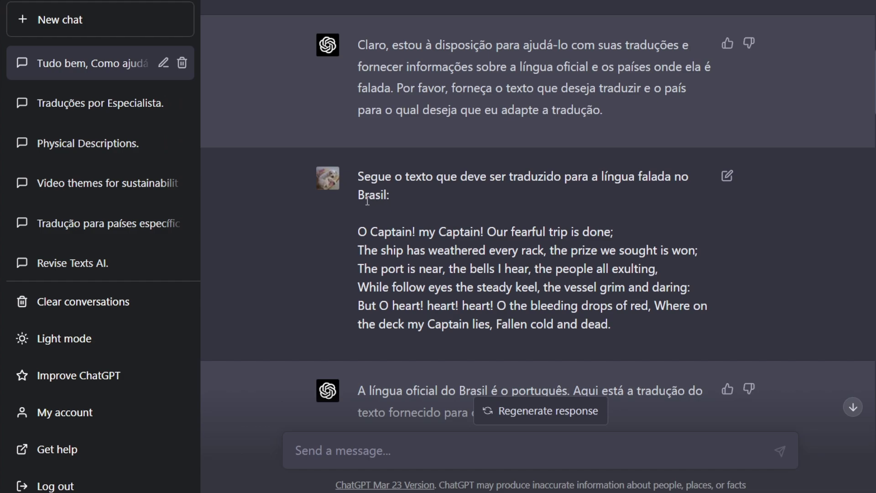
# - Read the introduction to the poem's translation, highlighting the official-language statement and "português brasileiro"
pyautogui.scroll(-3, 354, 192)
pyautogui.scroll(-2, 499, 231)
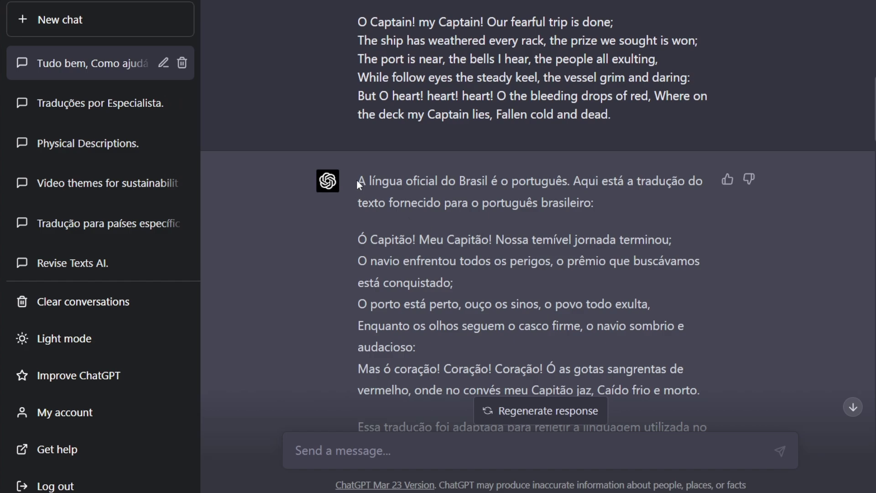
pyautogui.moveTo(357, 181); pyautogui.dragTo(542, 208)
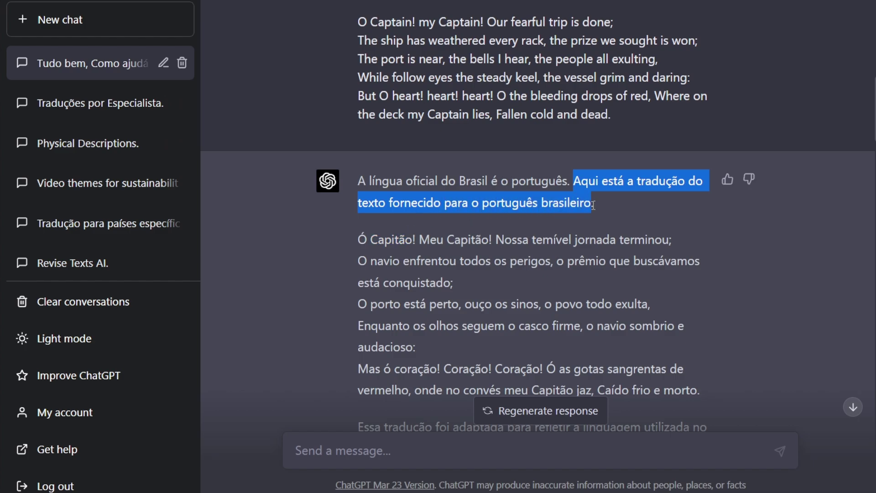
pyautogui.click(566, 205)
pyautogui.moveTo(479, 202); pyautogui.dragTo(594, 195)
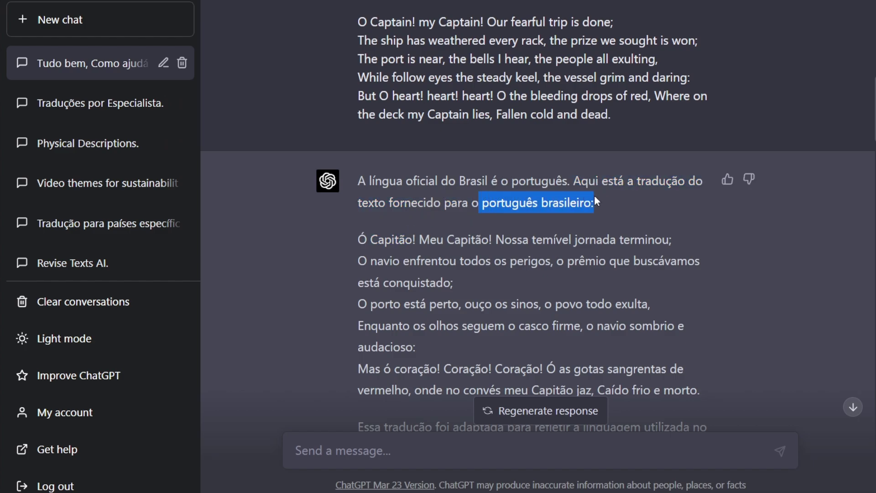
# - Read the Brazilian Portuguese translation of the poem and its adaptation note, highlighting the verses and the closing remark on regional and cultural differences
pyautogui.click(535, 203)
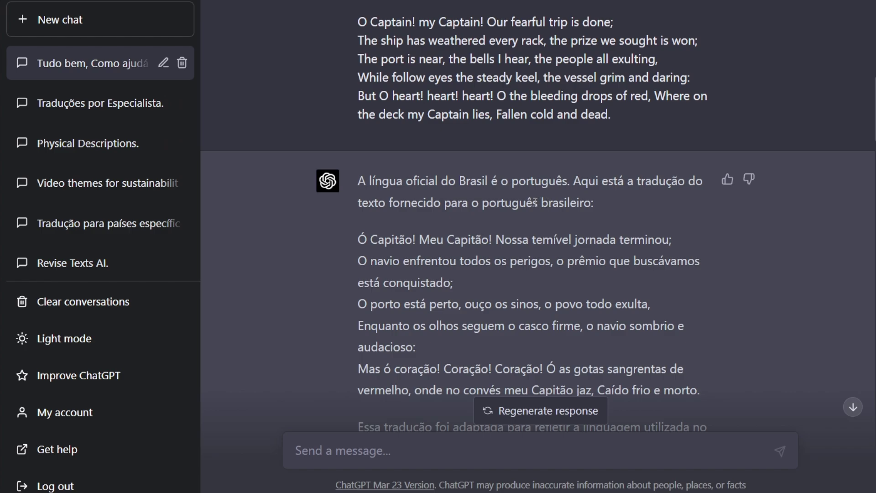
pyautogui.scroll(-2, 416, 202)
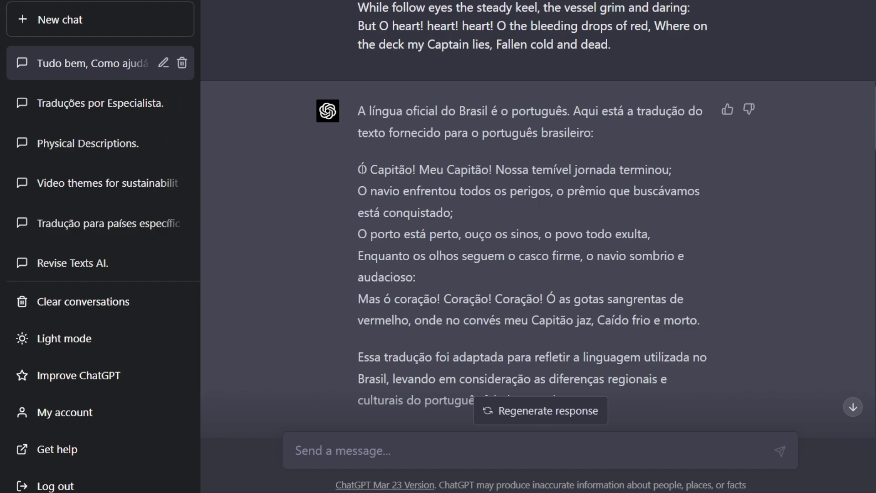
pyautogui.moveTo(362, 170); pyautogui.dragTo(703, 322)
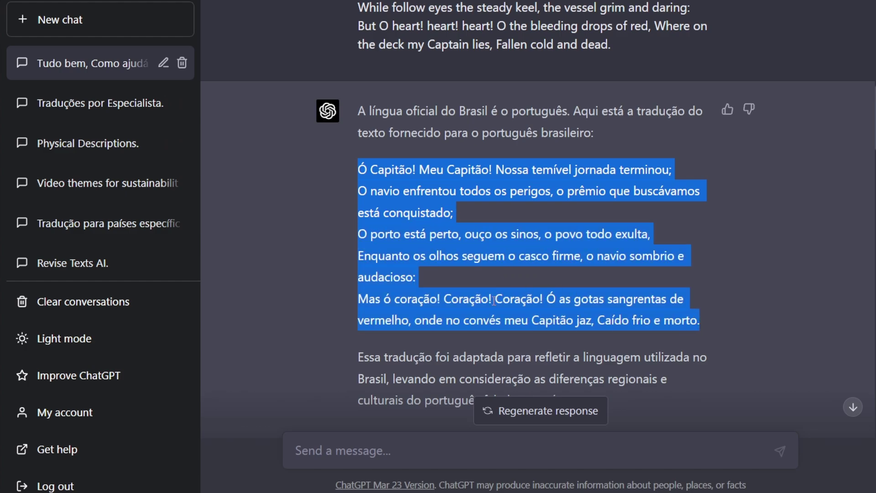
pyautogui.click(480, 294)
pyautogui.scroll(-2, 386, 297)
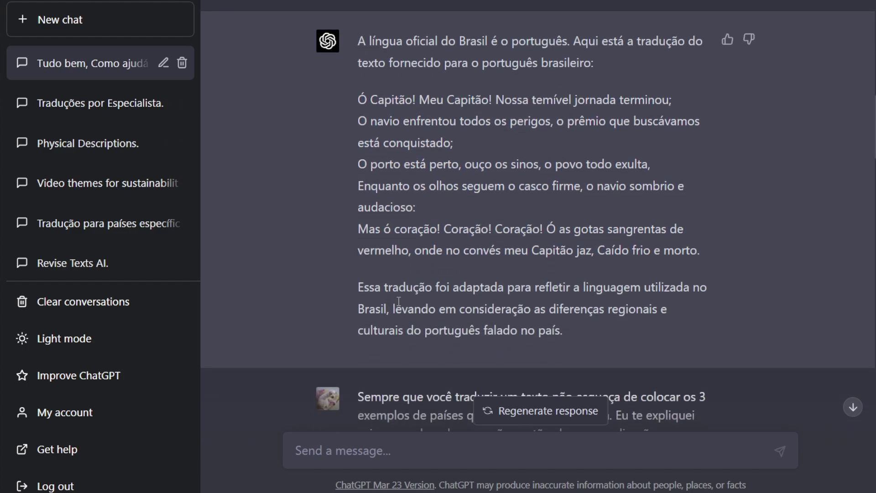
pyautogui.moveTo(361, 287); pyautogui.dragTo(394, 310)
pyautogui.moveTo(391, 309); pyautogui.dragTo(560, 332)
pyautogui.click(548, 333)
# - Revisit the original translation prompt, highlighting the instruction from "Caso essa língua" to "populacional" that asks for three country examples
pyautogui.scroll(1, 526, 332)
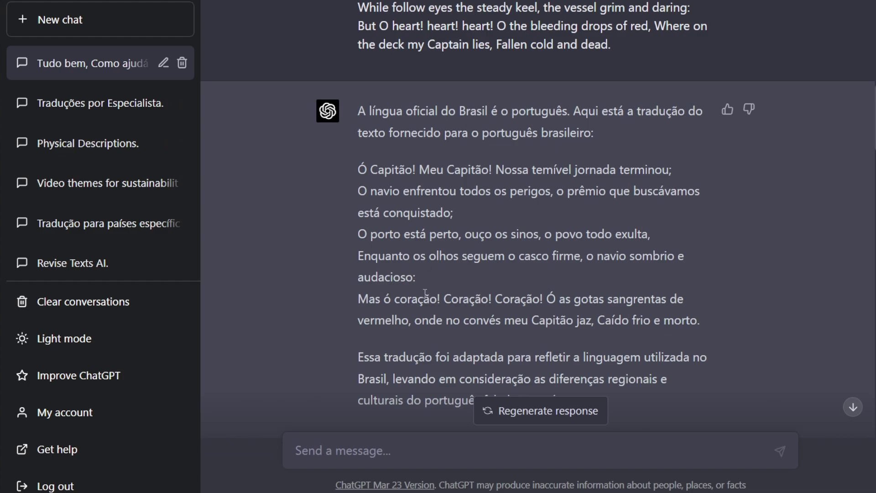
pyautogui.scroll(3, 426, 293)
pyautogui.scroll(-4, 411, 283)
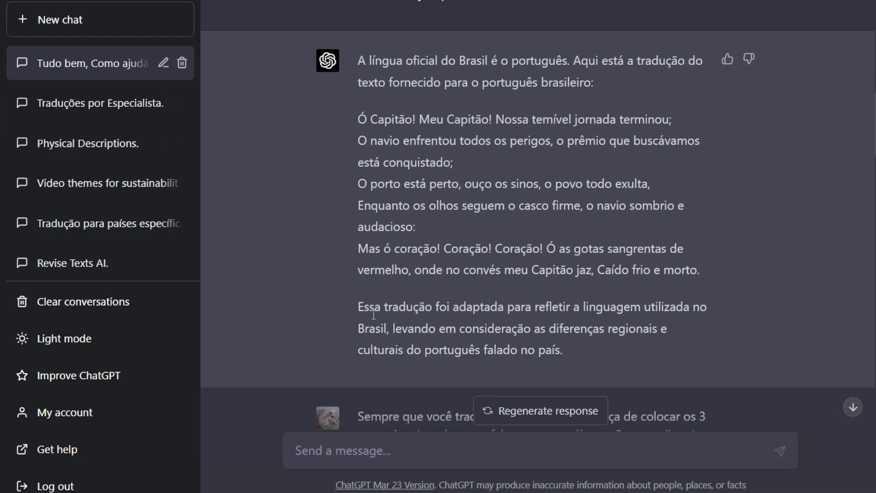
pyautogui.scroll(1, 391, 269)
pyautogui.scroll(12, 390, 269)
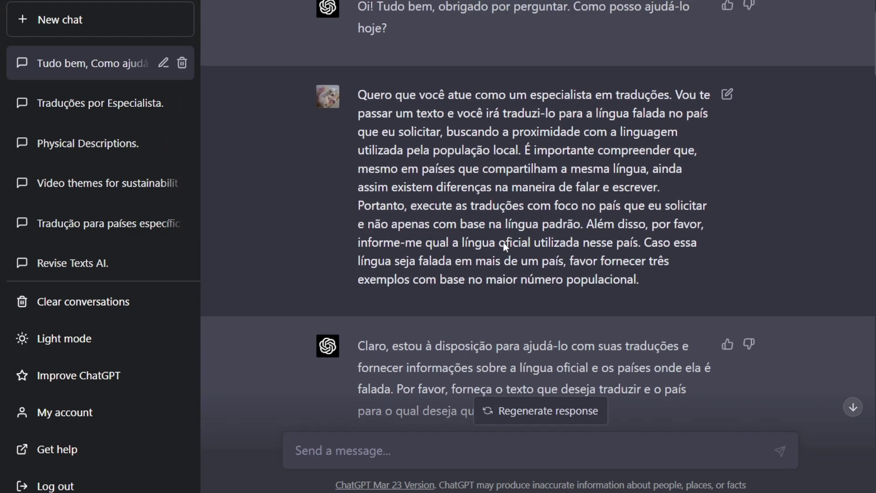
pyautogui.scroll(-2, 710, 235)
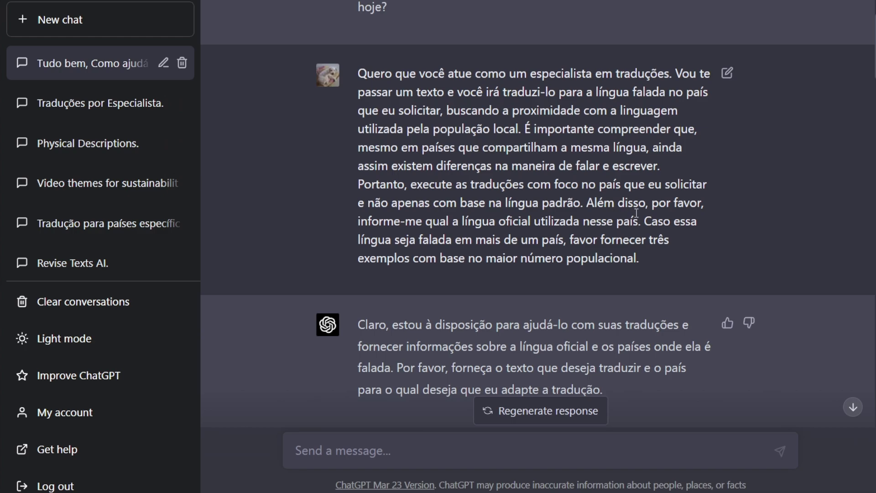
pyautogui.moveTo(642, 217); pyautogui.dragTo(641, 260)
pyautogui.click(573, 237)
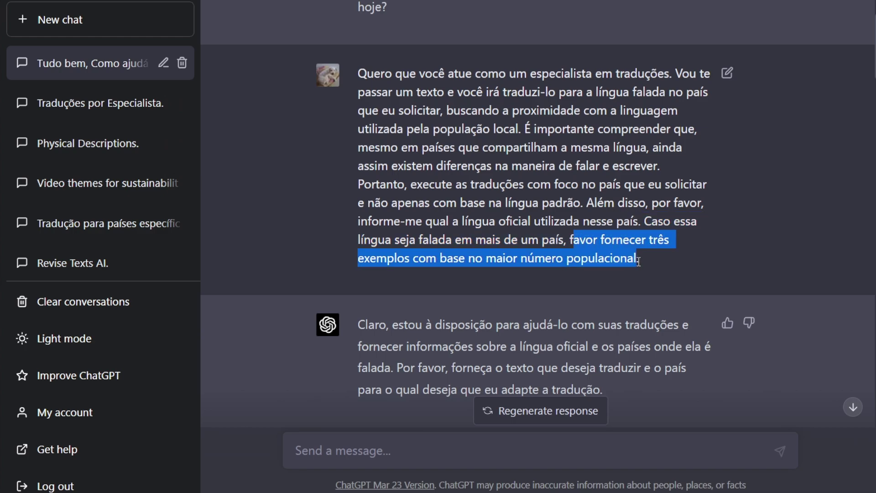
pyautogui.click(501, 261)
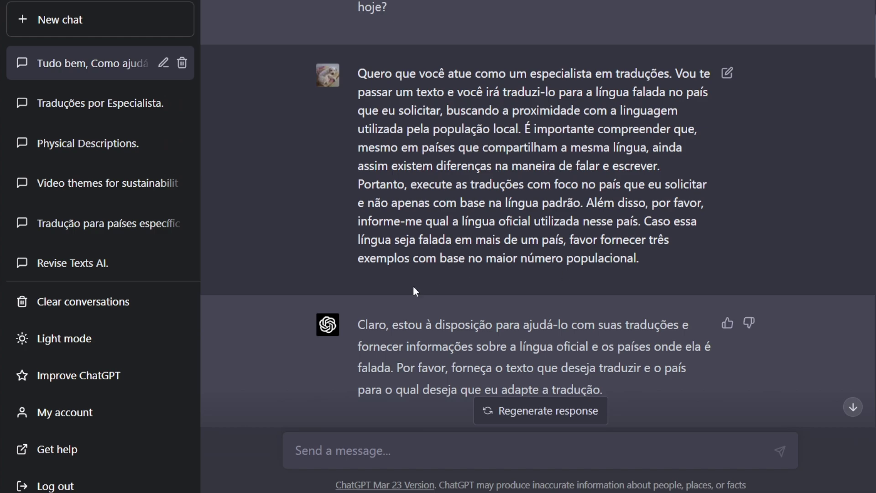
pyautogui.moveTo(644, 218); pyautogui.dragTo(663, 267)
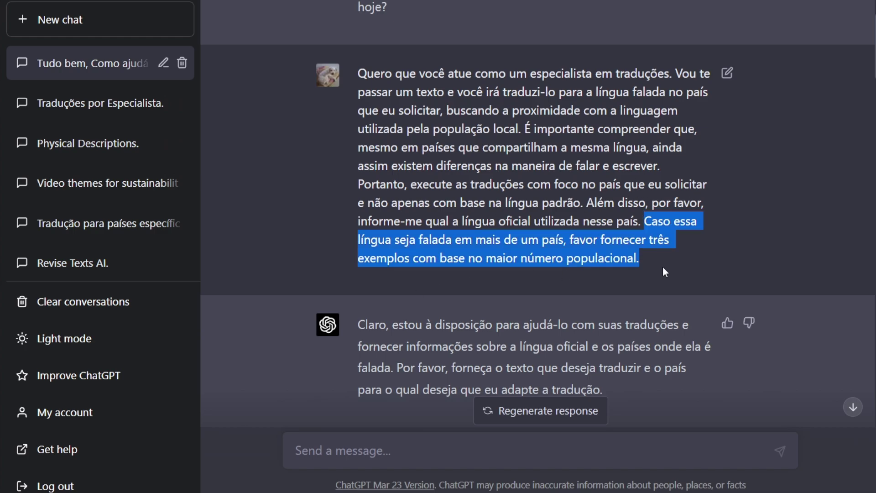
pyautogui.click(609, 242)
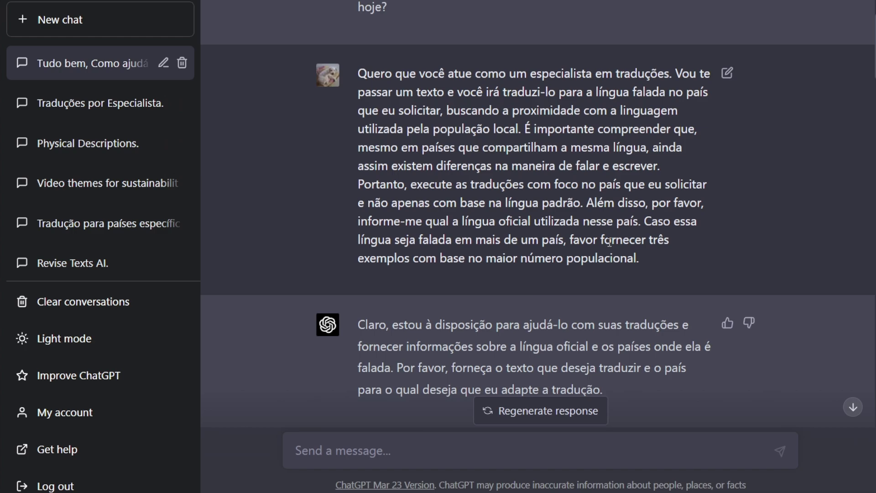
pyautogui.moveTo(644, 219); pyautogui.dragTo(652, 264)
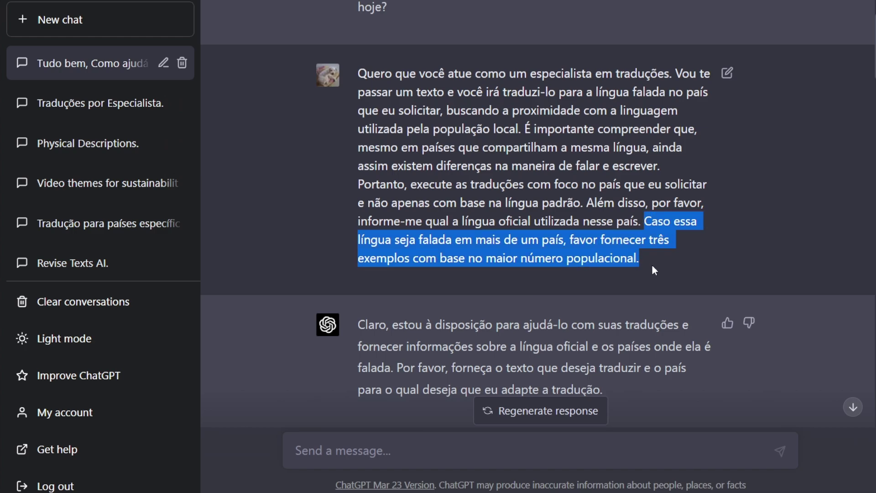
pyautogui.click(653, 264)
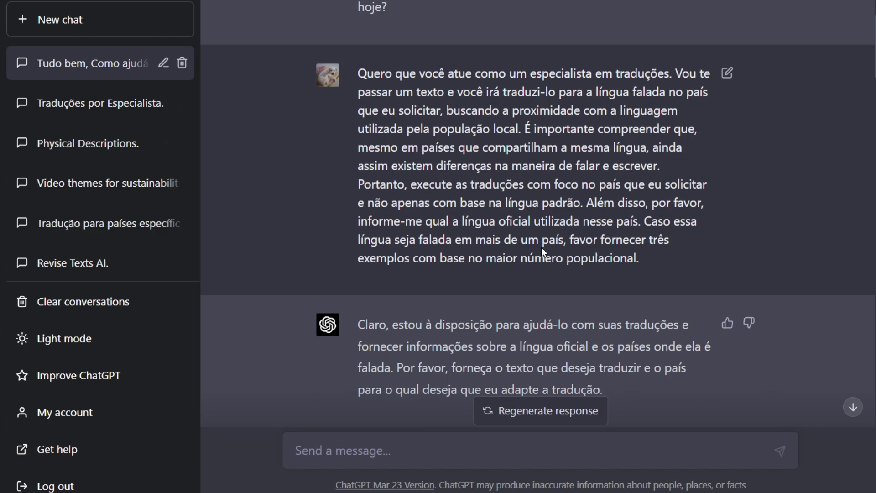
# - Review the follow-up message beginning "Sempre que você traduzir um texto", highlighting it in full and its "me desculpe" clause
pyautogui.scroll(-9, 541, 248)
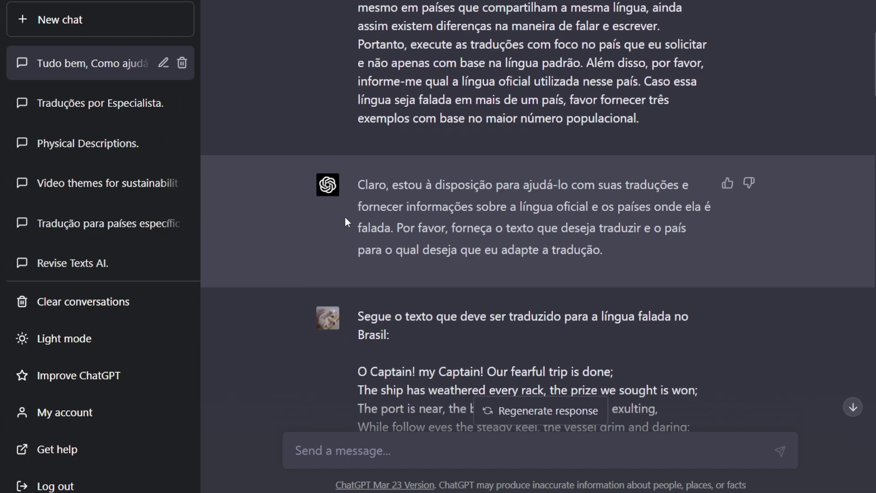
pyautogui.scroll(-3, 744, 127)
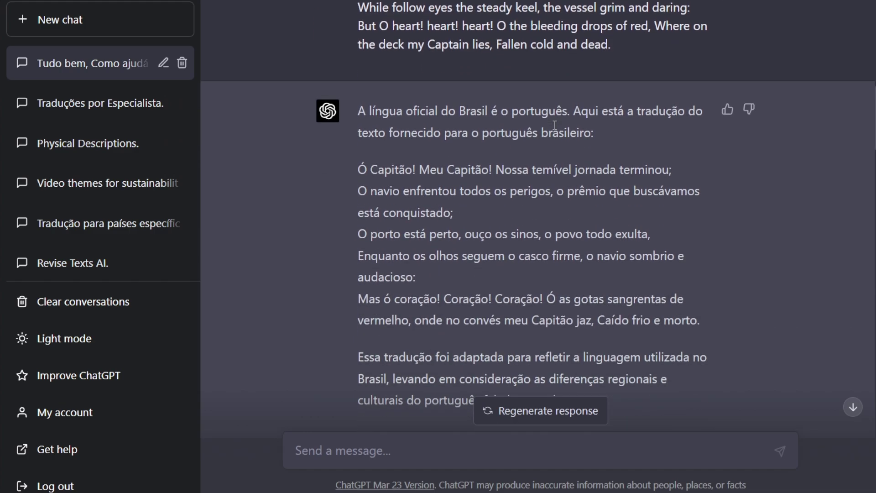
pyautogui.scroll(-5, 446, 171)
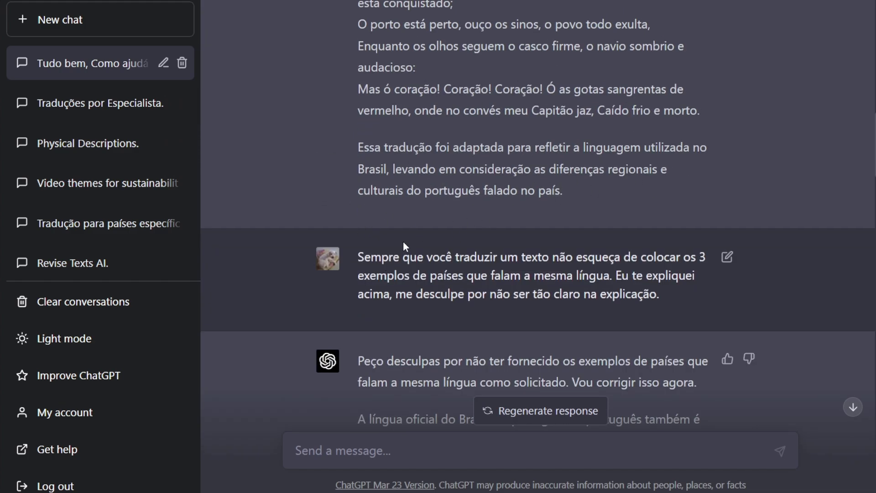
pyautogui.moveTo(360, 256); pyautogui.dragTo(685, 297)
pyautogui.click(616, 275)
pyautogui.click(394, 301)
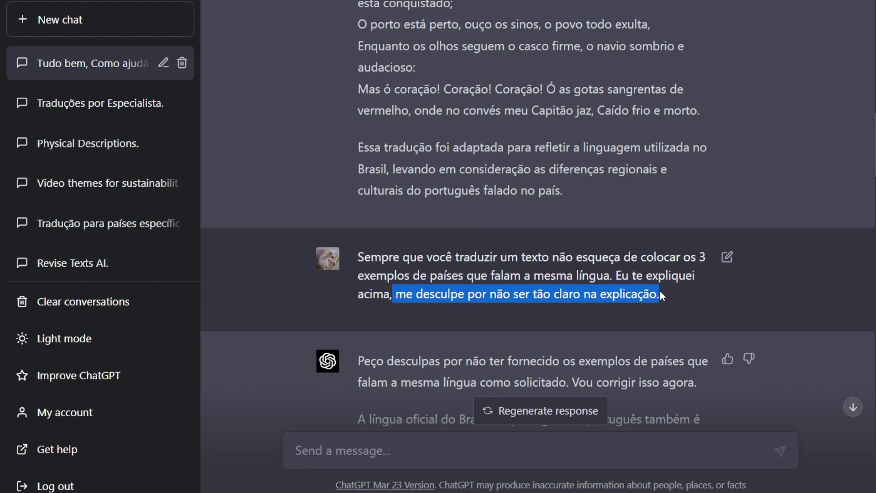
pyautogui.click(661, 293)
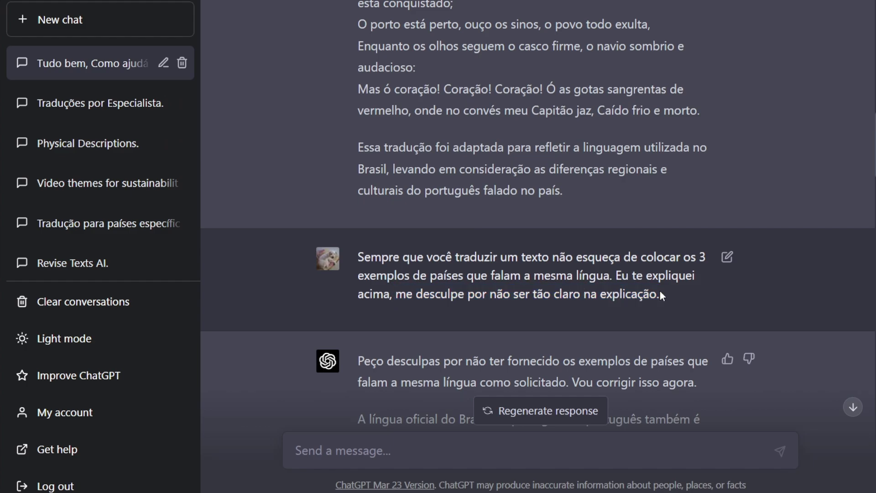
# - Reexamine the reminder's wording, highlighting the request for "3 exemplos de países", the sentence starting "Eu te expliquei acima", and its apology
pyautogui.moveTo(533, 256); pyautogui.dragTo(613, 273)
pyautogui.click(599, 261)
pyautogui.click(486, 262)
pyautogui.moveTo(616, 275); pyautogui.dragTo(659, 295)
pyautogui.click(660, 294)
pyautogui.moveTo(398, 294); pyautogui.dragTo(711, 286)
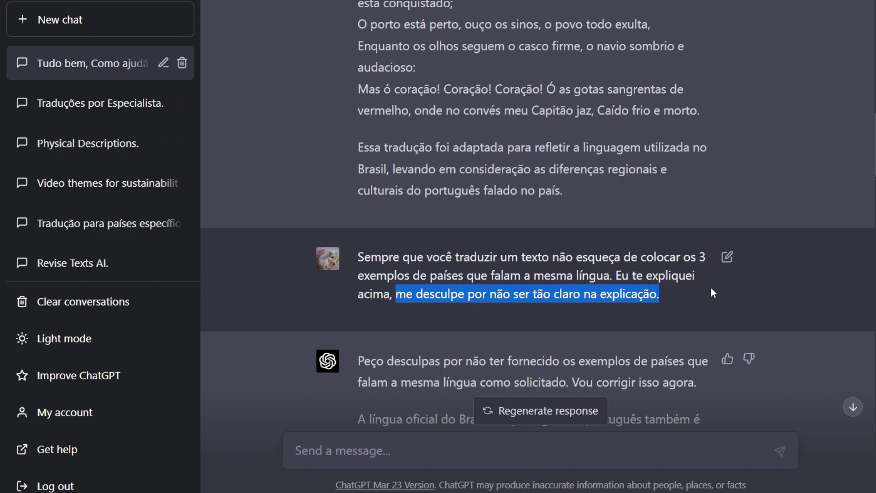
pyautogui.click(611, 307)
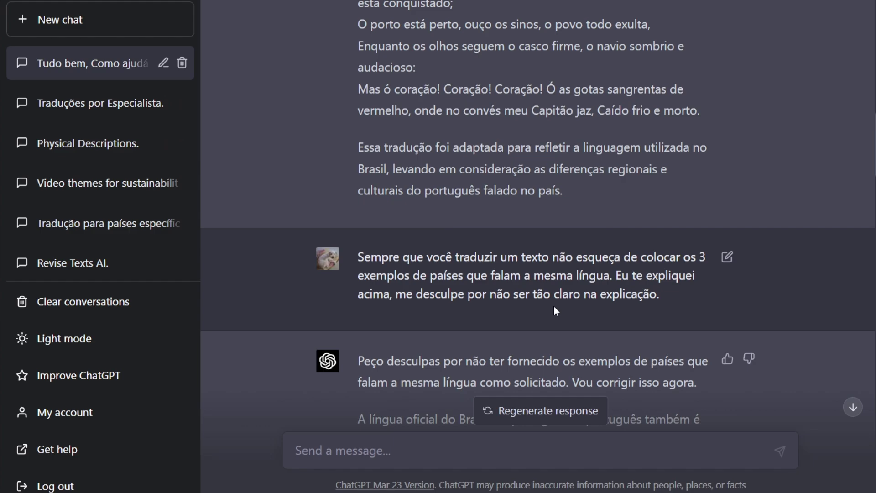
# - Read the opening of ChatGPT's corrected reply, highlighting the sentence starting "Peço desculpas" and "Vou corrigir isso agora"
pyautogui.scroll(-6, 523, 204)
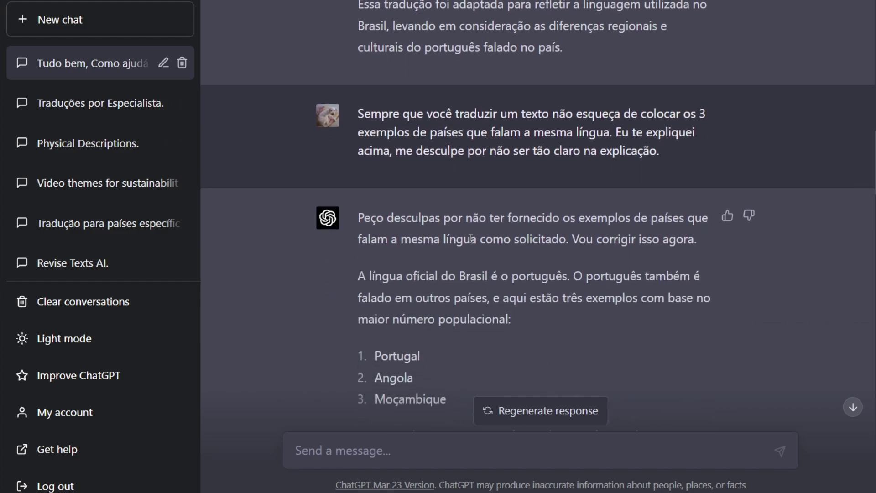
pyautogui.scroll(2, 411, 219)
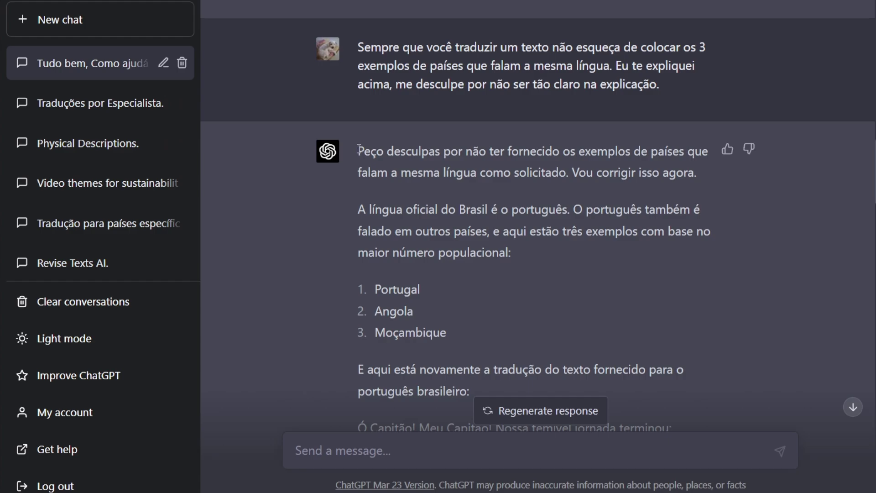
pyautogui.moveTo(360, 151); pyautogui.dragTo(573, 170)
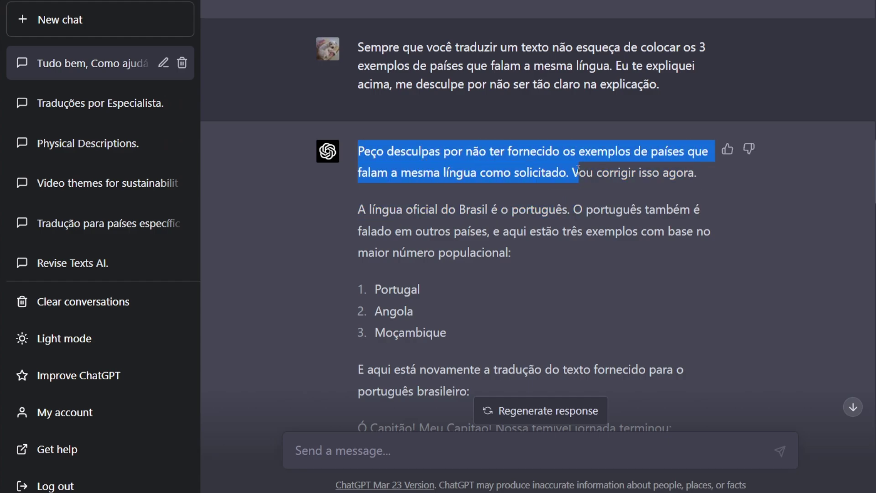
pyautogui.click(573, 170)
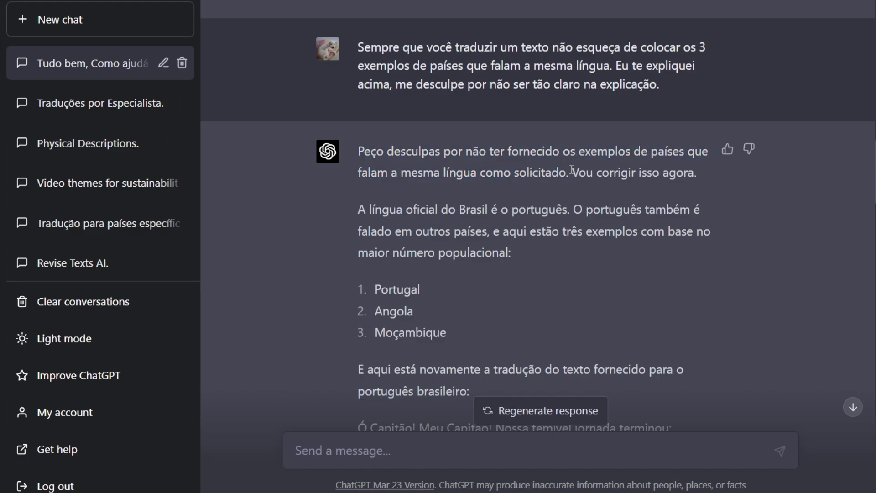
pyautogui.moveTo(572, 170); pyautogui.dragTo(699, 173)
pyautogui.click(613, 202)
# - Examine the corrected reply's three-country section, highlighting its population-based introduction and the list entries Portugal, Angola and Moçambique
pyautogui.scroll(-2, 411, 222)
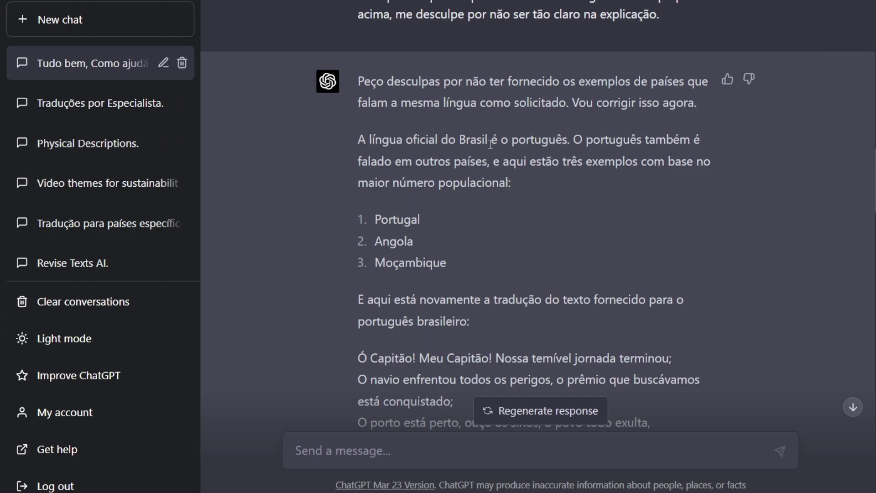
pyautogui.moveTo(377, 163); pyautogui.dragTo(554, 183)
pyautogui.click(489, 163)
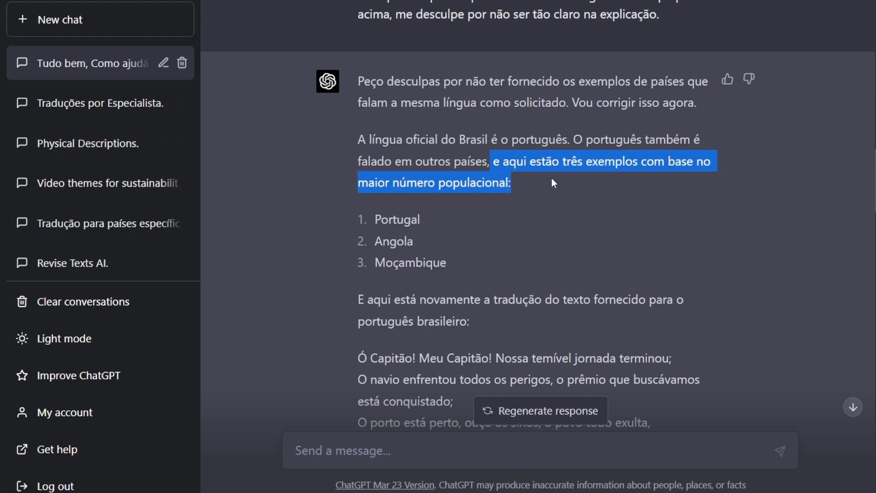
pyautogui.click(551, 178)
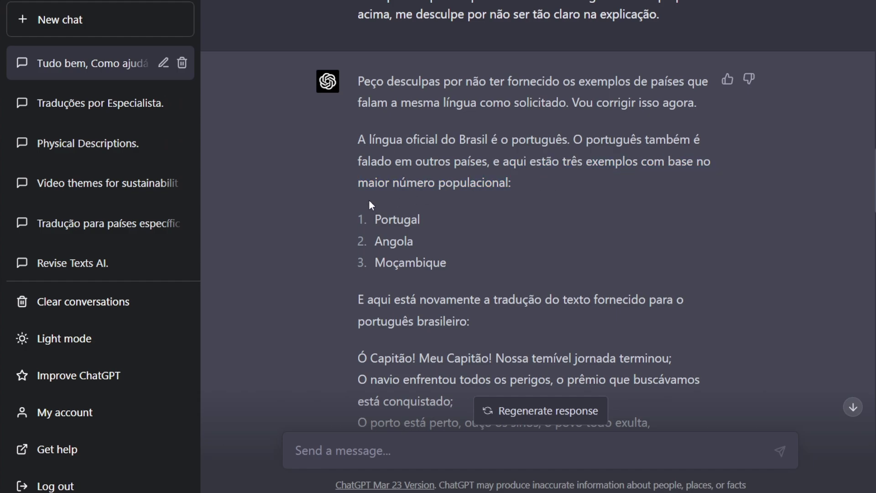
pyautogui.scroll(-2, 347, 201)
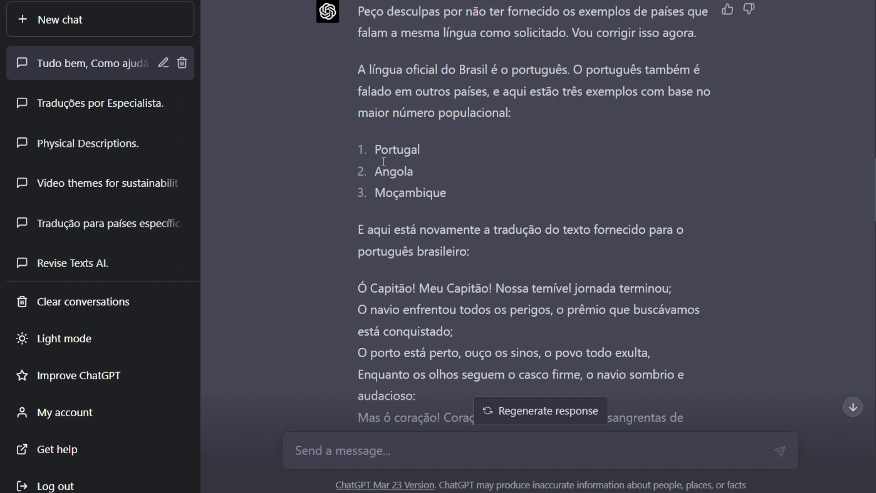
pyautogui.moveTo(381, 151); pyautogui.dragTo(445, 155)
pyautogui.moveTo(382, 172); pyautogui.dragTo(447, 194)
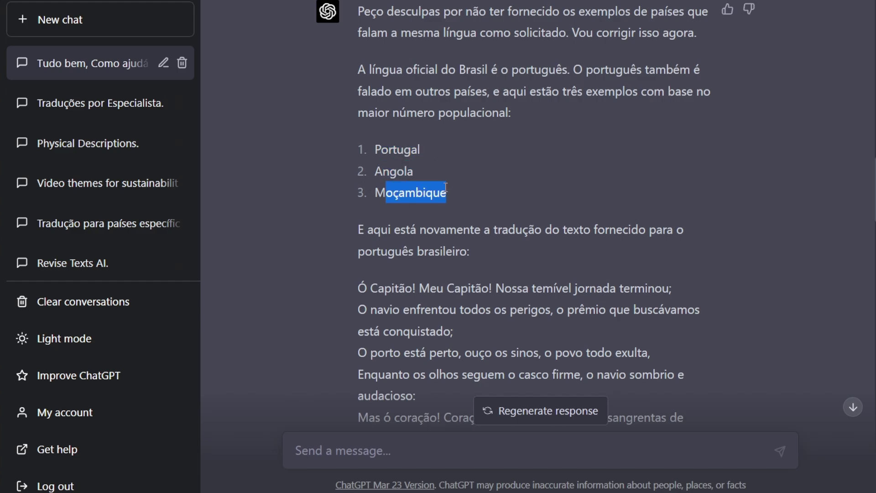
pyautogui.click(436, 192)
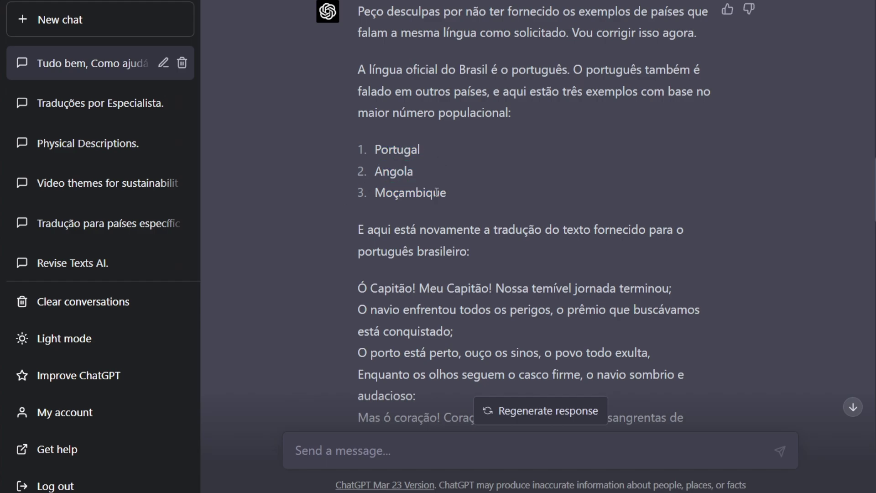
# - Review the repeated Brazilian Portuguese translation in the corrected reply, highlighting the poem and continuing to the closing remark
pyautogui.scroll(-2, 436, 192)
pyautogui.moveTo(358, 159); pyautogui.dragTo(587, 368)
pyautogui.scroll(-2, 564, 299)
pyautogui.click(483, 261)
pyautogui.scroll(3, 434, 219)
pyautogui.scroll(-5, 369, 217)
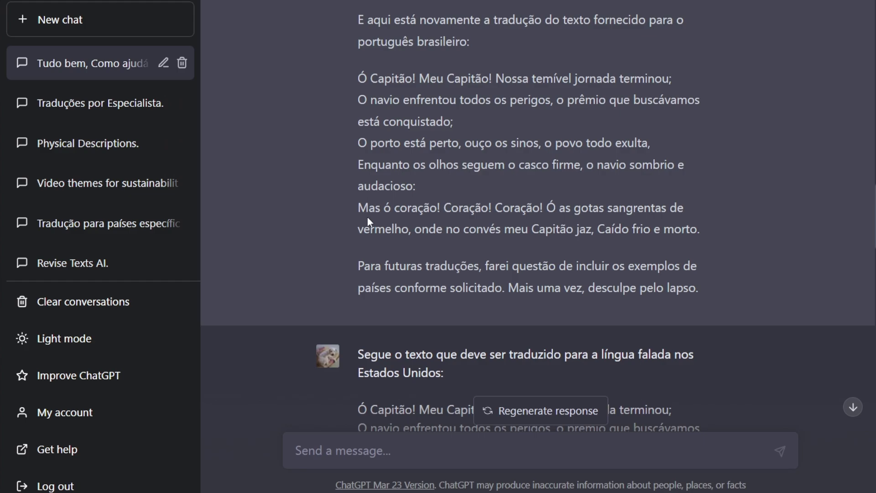
# - Compare the translated poem with the text in the Estados Unidos translation request, highlighting the verses from "Ó Capitão! Meu Capitão!"
pyautogui.scroll(-5, 368, 217)
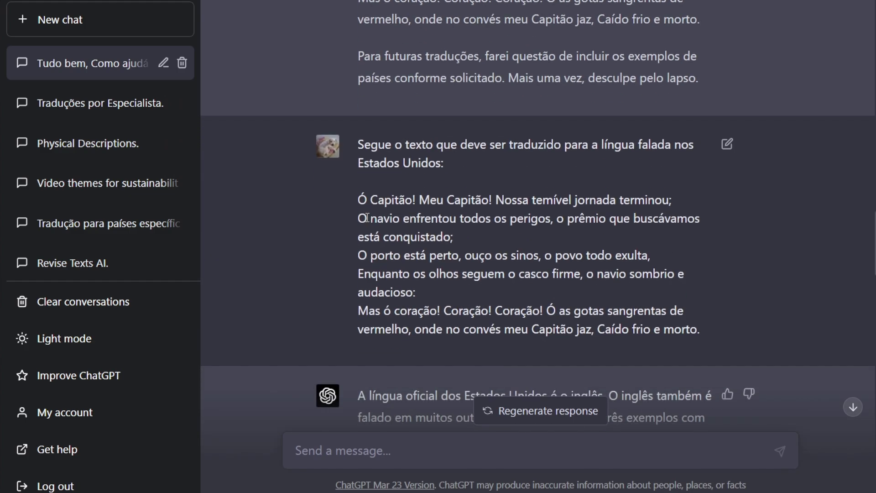
pyautogui.scroll(5, 367, 218)
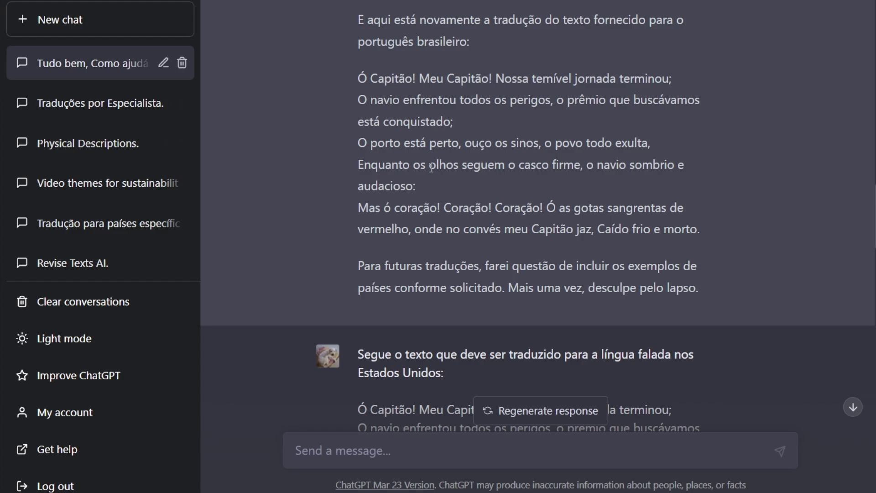
pyautogui.moveTo(359, 79); pyautogui.dragTo(561, 230)
pyautogui.scroll(-3, 548, 182)
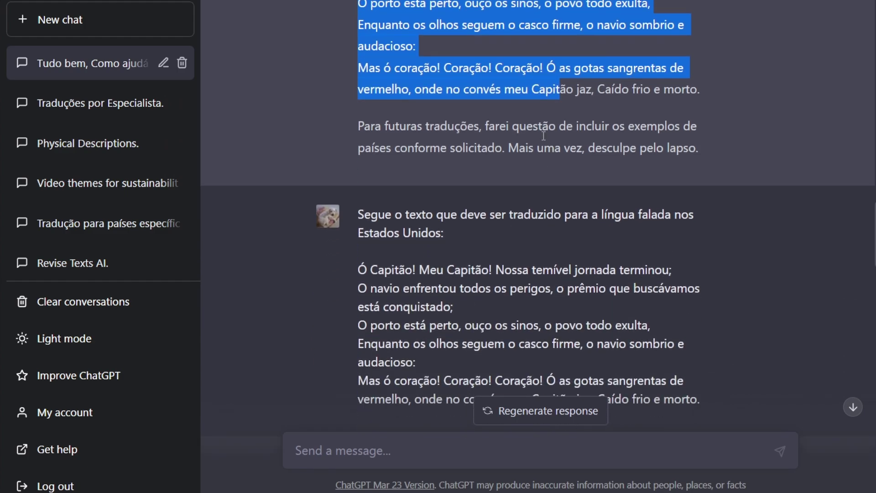
# - Read the Estados Unidos translation request, highlighting its instruction "traduzido para a língua falada nos Estados Unidos"
pyautogui.click(544, 136)
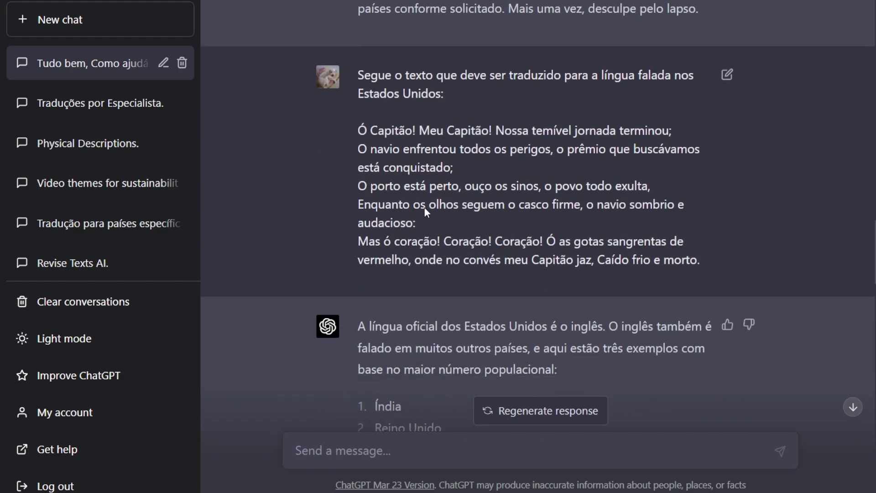
pyautogui.scroll(-3, 425, 208)
pyautogui.scroll(2, 590, 97)
pyautogui.moveTo(518, 145); pyautogui.dragTo(436, 165)
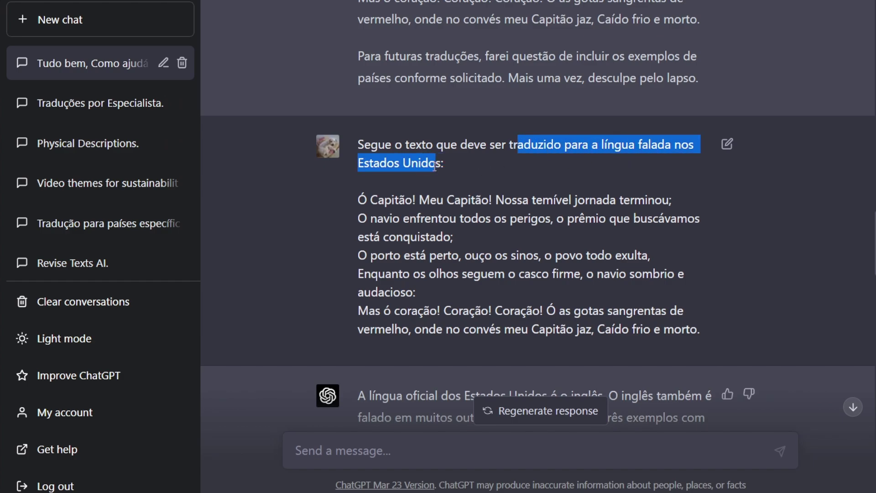
pyautogui.click(434, 166)
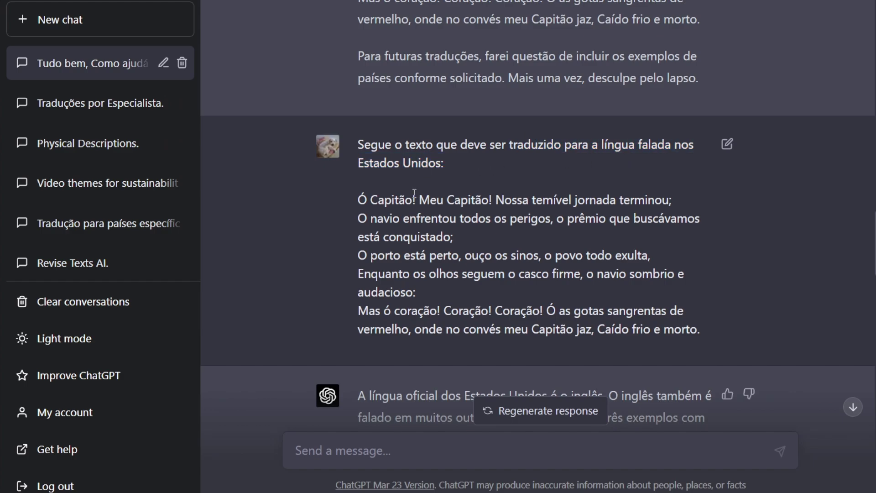
# - Read the opening of the Estados Unidos reply, highlighting the sentence starting "O inglês também é falado em muitos outros países"
pyautogui.scroll(-6, 414, 192)
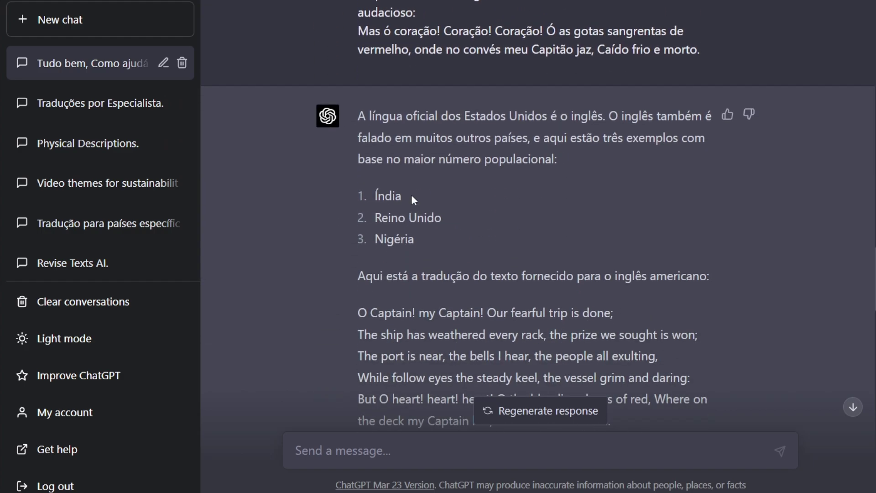
pyautogui.moveTo(361, 115); pyautogui.dragTo(560, 160)
pyautogui.click(605, 116)
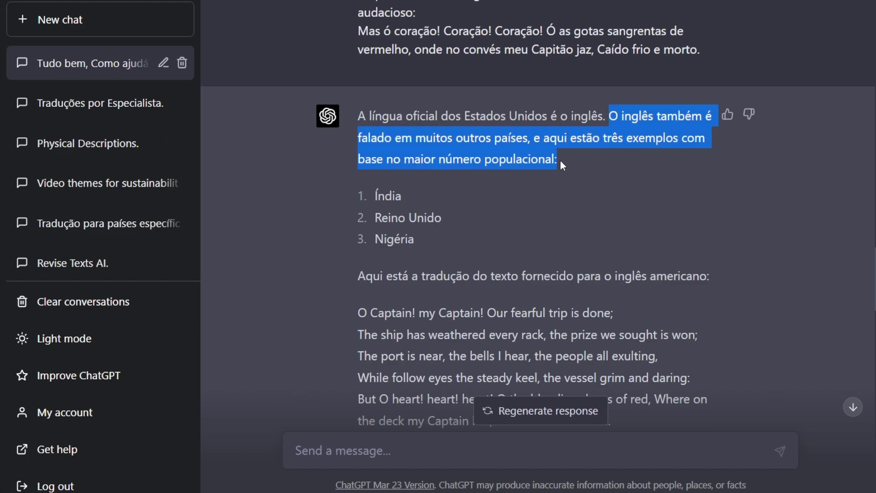
pyautogui.click(383, 160)
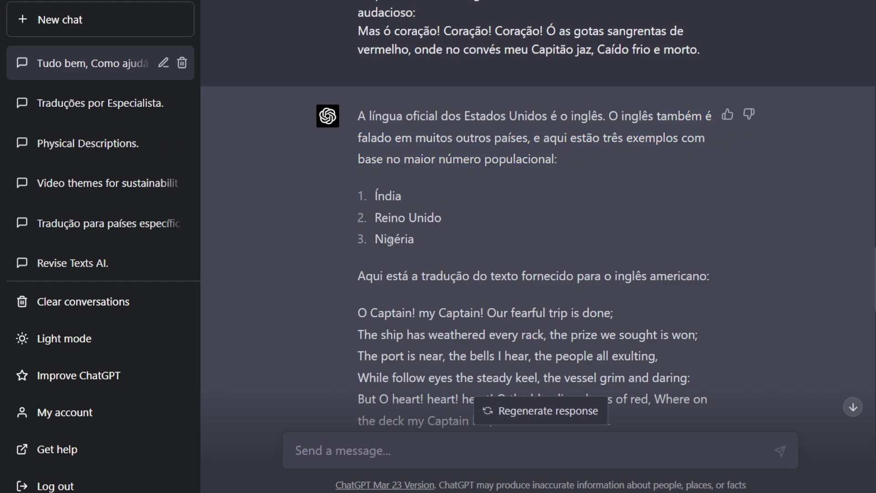
# - Examine the three-country list in the Estados Unidos reply, highlighting Índia, Reino Unido, Nigéria and the population criterion above them
pyautogui.moveTo(375, 192); pyautogui.dragTo(420, 236)
pyautogui.click(421, 237)
pyautogui.moveTo(375, 191); pyautogui.dragTo(389, 220)
pyautogui.click(424, 165)
pyautogui.moveTo(401, 161); pyautogui.dragTo(546, 164)
pyautogui.click(502, 180)
pyautogui.doubleClick(393, 240)
pyautogui.click(428, 246)
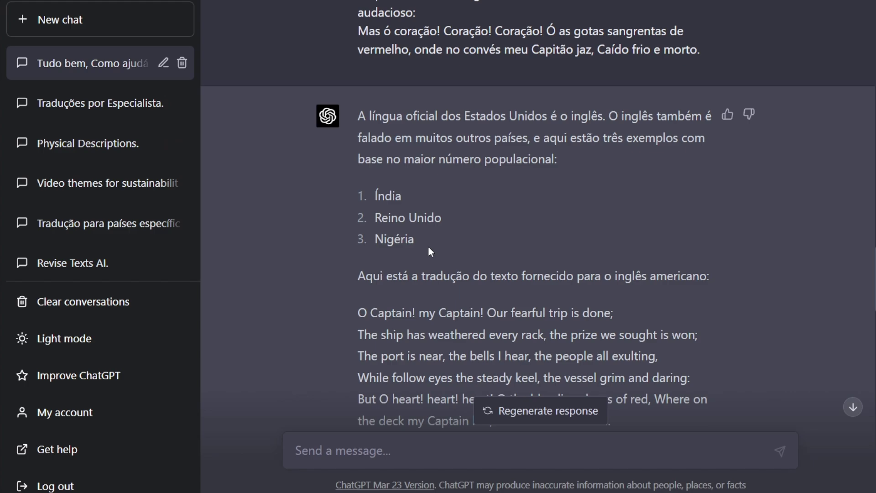
# - Recheck the Estados Unidos reply's population-based introduction against its list entries, highlighting Índia and Nigéria
pyautogui.moveTo(570, 138); pyautogui.dragTo(556, 161)
pyautogui.click(462, 170)
pyautogui.doubleClick(396, 196)
pyautogui.moveTo(385, 234); pyautogui.dragTo(428, 241)
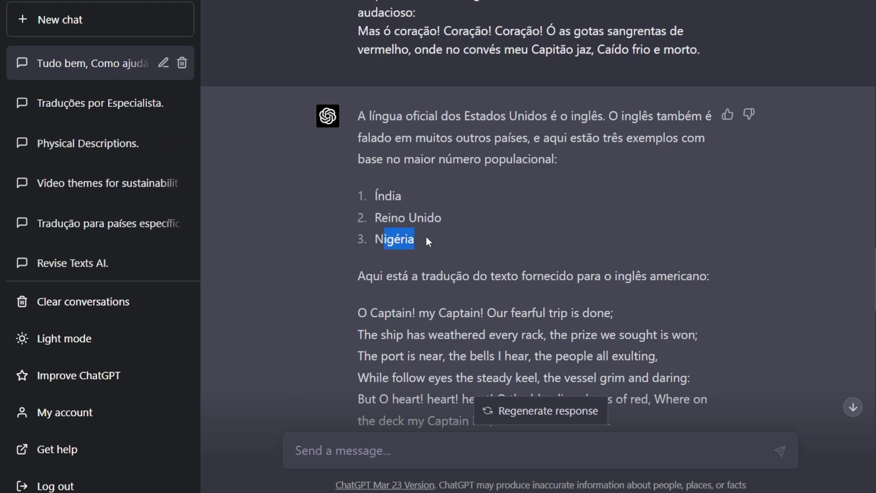
pyautogui.click(429, 242)
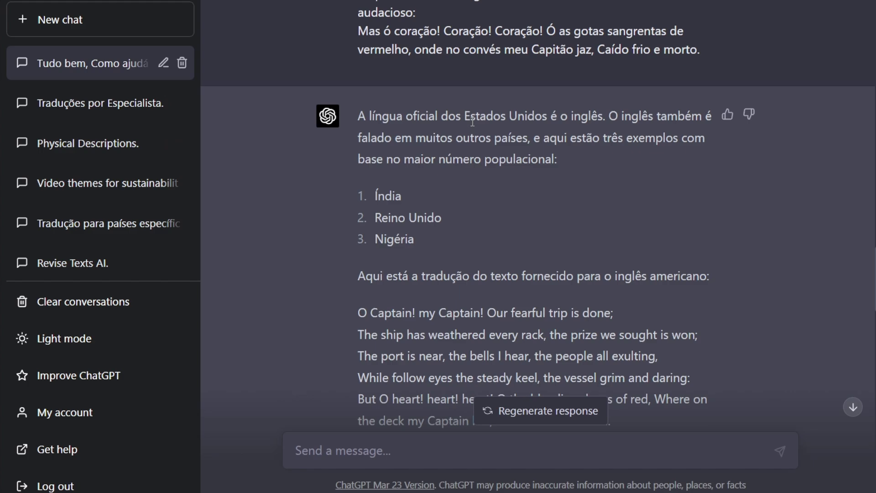
# - Review the American English translation of the poem in the Estados Unidos reply, highlighting its text
pyautogui.scroll(-3, 392, 172)
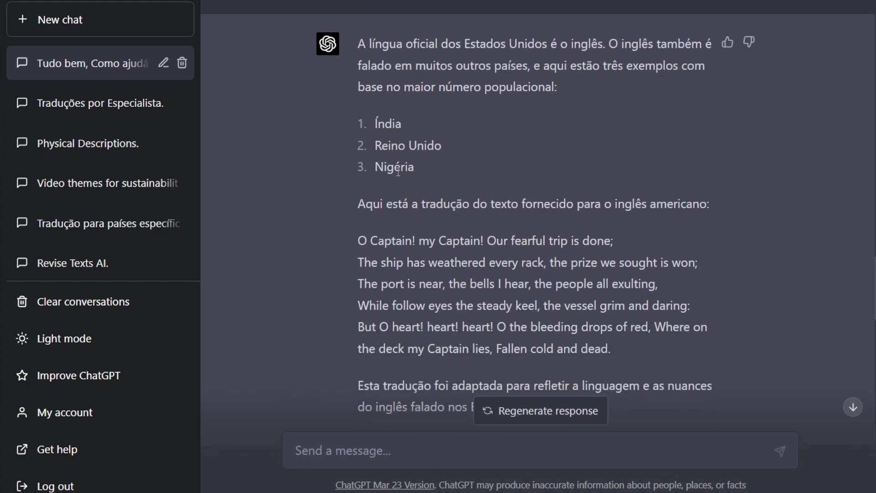
pyautogui.moveTo(362, 174); pyautogui.dragTo(626, 278)
pyautogui.click(626, 277)
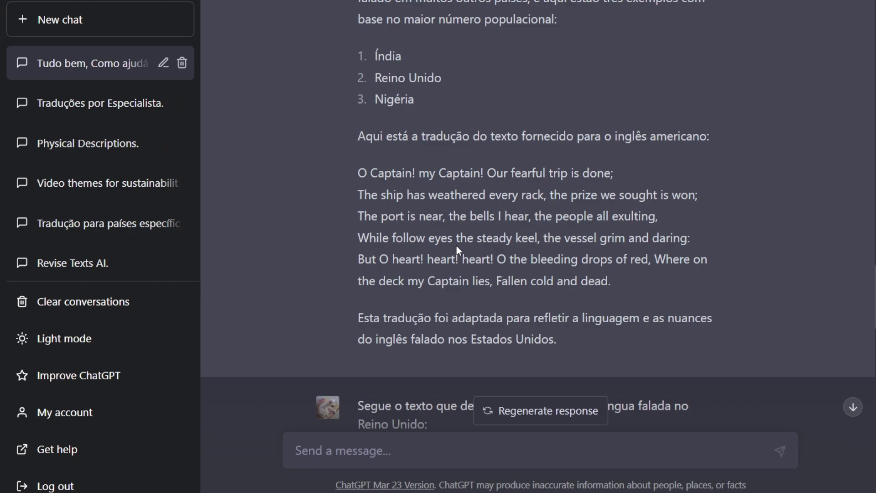
# - Examine the Reino Unido translation request, highlighting its Portuguese poem from "Ó Capitão! Meu Capitão!"
pyautogui.scroll(-3, 457, 246)
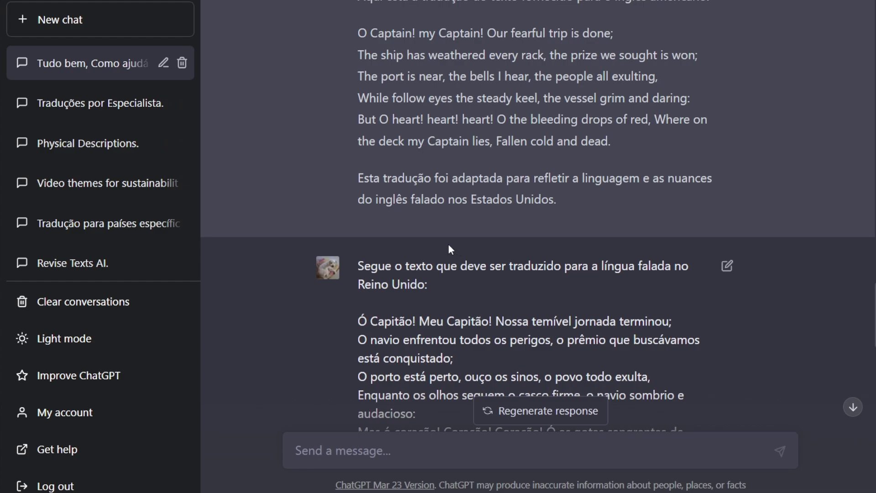
pyautogui.scroll(-1, 405, 173)
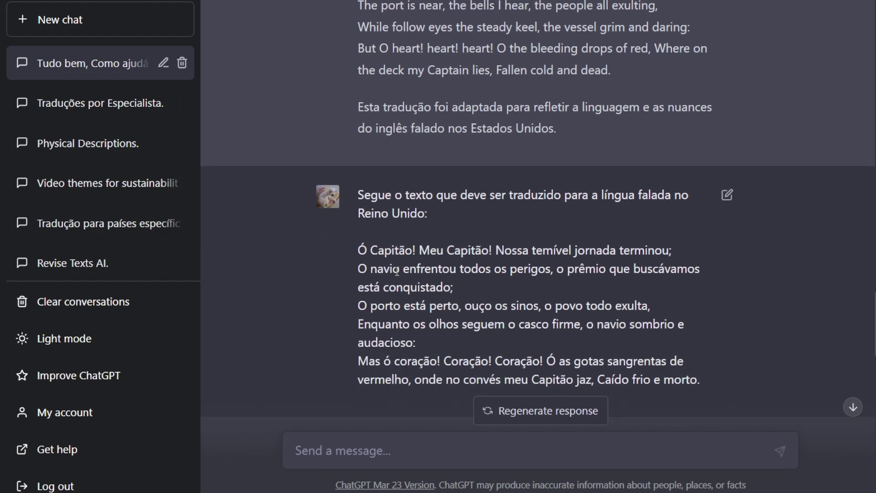
pyautogui.scroll(-1, 368, 189)
pyautogui.moveTo(346, 187); pyautogui.dragTo(668, 311)
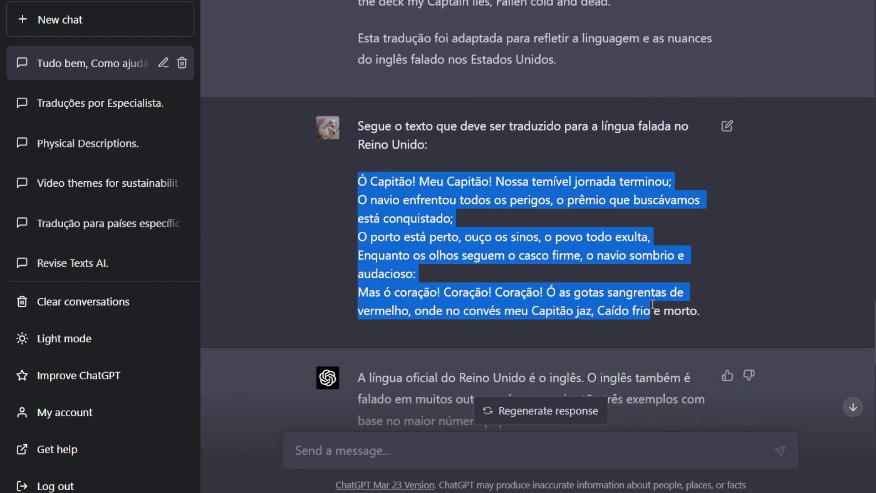
pyautogui.click(539, 248)
# - Examine the Reino Unido reply's official-language statement and three-country list, highlighting Índia and the population criterion
pyautogui.scroll(-4, 439, 190)
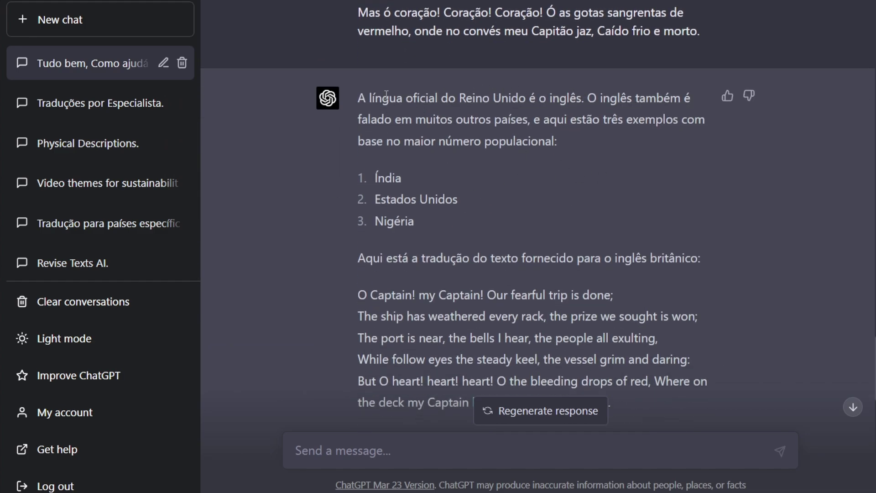
pyautogui.moveTo(383, 97); pyautogui.dragTo(566, 96)
pyautogui.click(566, 96)
pyautogui.moveTo(375, 178); pyautogui.dragTo(406, 179)
pyautogui.click(404, 199)
pyautogui.click(390, 239)
pyautogui.moveTo(375, 178); pyautogui.dragTo(404, 176)
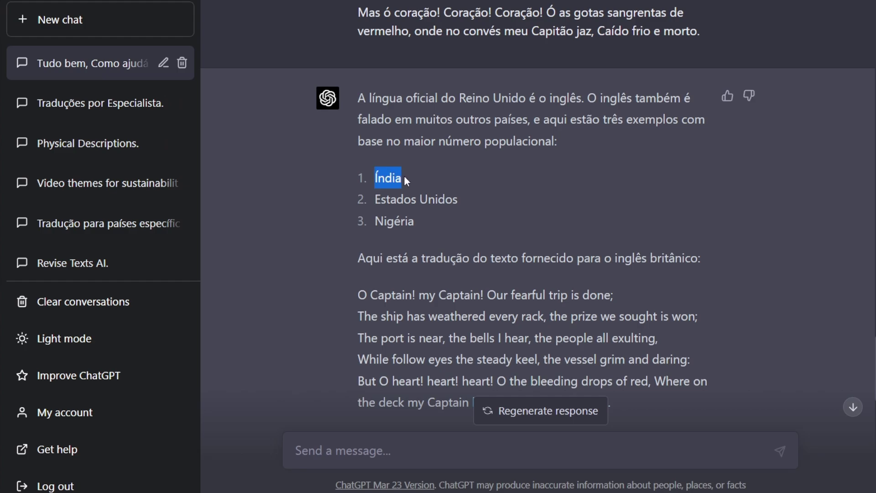
pyautogui.click(404, 176)
pyautogui.moveTo(449, 142); pyautogui.dragTo(557, 142)
pyautogui.click(430, 188)
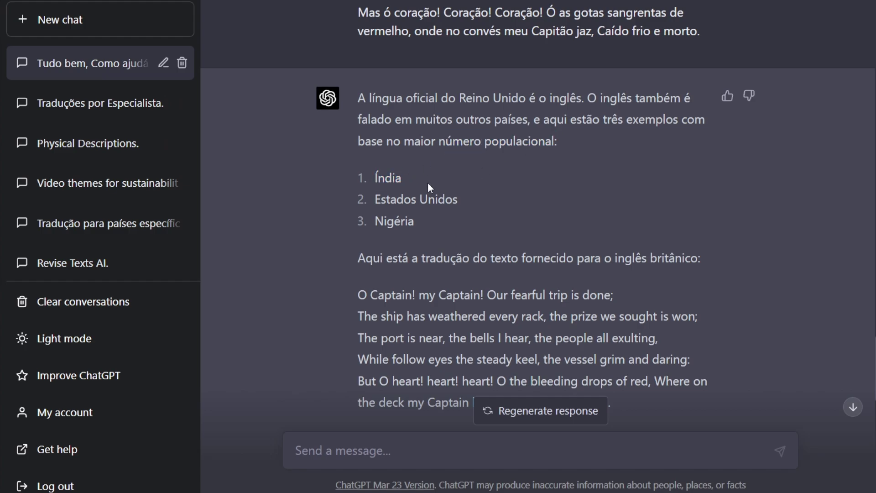
pyautogui.moveTo(374, 178); pyautogui.dragTo(383, 176)
pyautogui.click(405, 176)
# - Highlight the poem's British English translation in the Reino Unido reply
pyautogui.scroll(-3, 389, 136)
pyautogui.moveTo(358, 154); pyautogui.dragTo(637, 266)
pyautogui.click(637, 266)
# - Read the closing explanation comparing American and British English, highlighting its sentences through "não afeta significativamente a tradução"
pyautogui.scroll(-1, 451, 240)
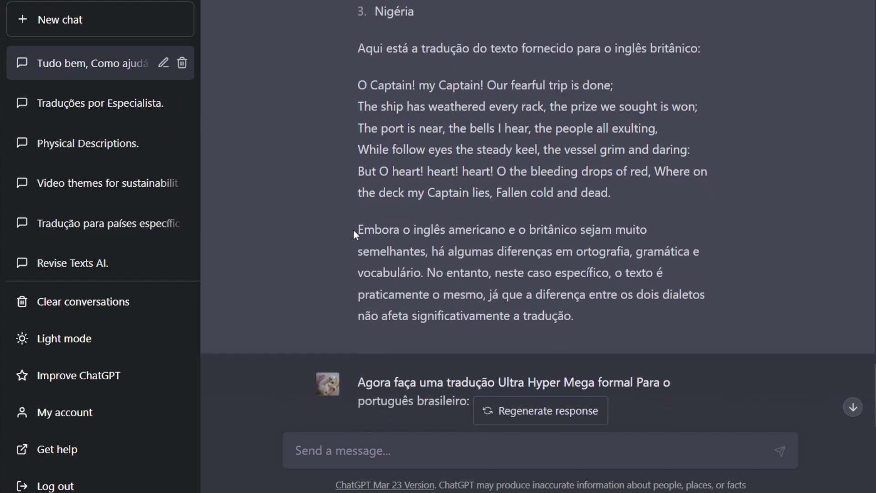
pyautogui.moveTo(354, 228); pyautogui.dragTo(437, 272)
pyautogui.click(424, 251)
pyautogui.click(417, 275)
pyautogui.moveTo(624, 273); pyautogui.dragTo(582, 323)
pyautogui.click(486, 295)
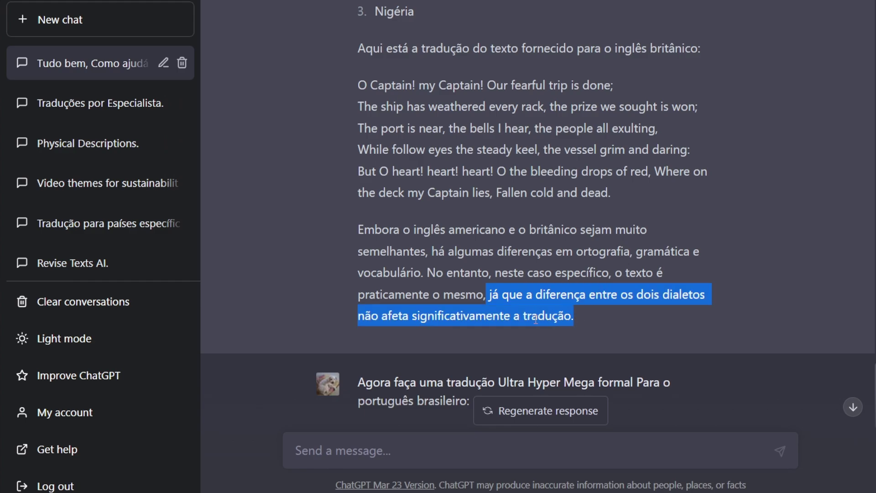
pyautogui.click(500, 299)
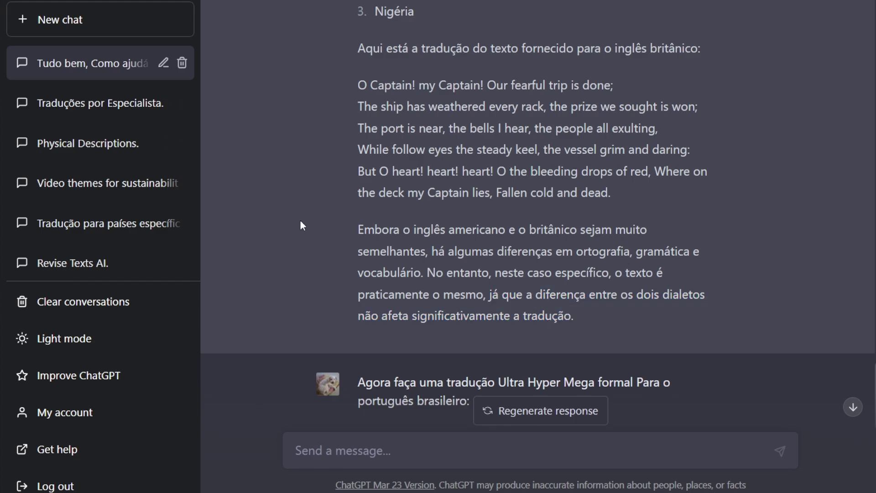
# - Review the British English poem again, highlighting it from "O Captain! my Captain!" to "Fallen cold and dead"
pyautogui.scroll(3, 301, 225)
pyautogui.moveTo(354, 223); pyautogui.dragTo(633, 334)
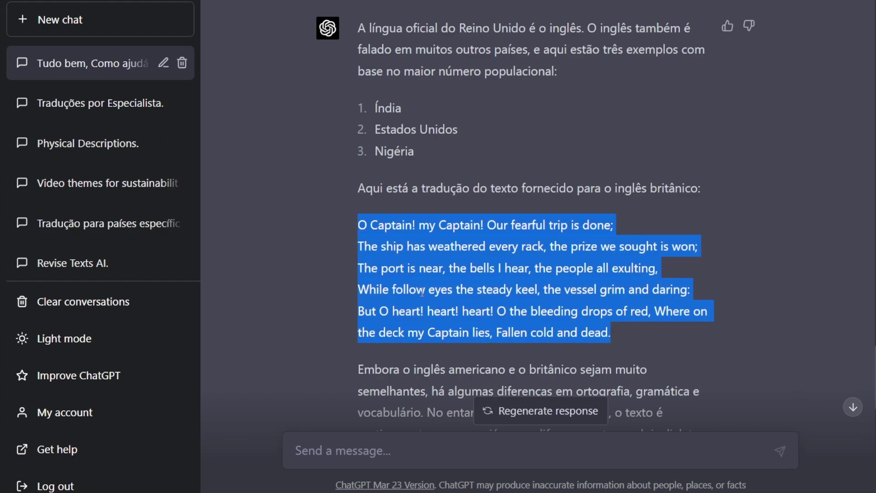
pyautogui.click(400, 280)
pyautogui.scroll(3, 379, 265)
# - Compare the English poem in the ultra-formal translation request with the British English version above it, highlighting both texts
pyautogui.scroll(-5, 378, 183)
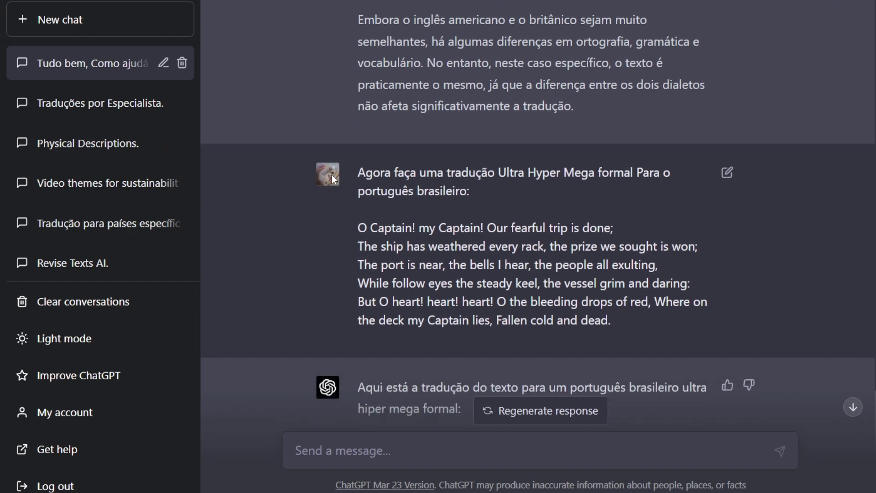
pyautogui.moveTo(358, 224); pyautogui.dragTo(616, 322)
pyautogui.click(616, 321)
pyautogui.moveTo(359, 227); pyautogui.dragTo(650, 302)
pyautogui.scroll(5, 376, 111)
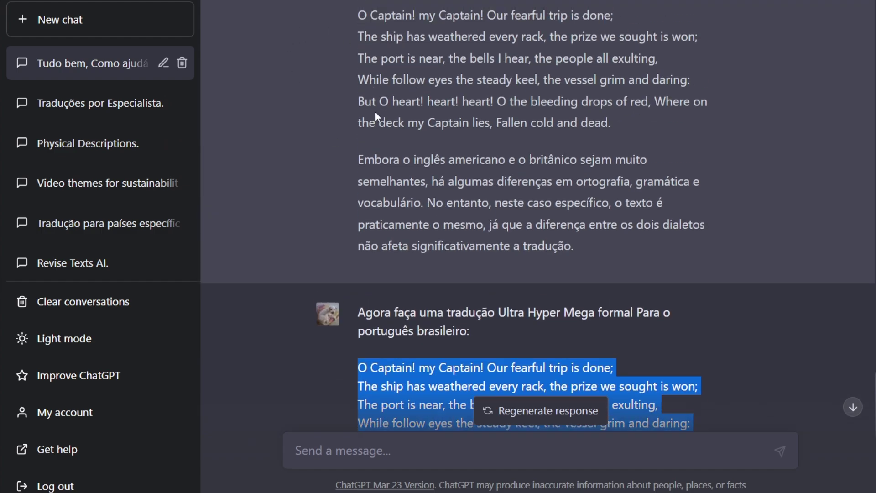
pyautogui.moveTo(354, 87); pyautogui.dragTo(653, 185)
pyautogui.click(493, 159)
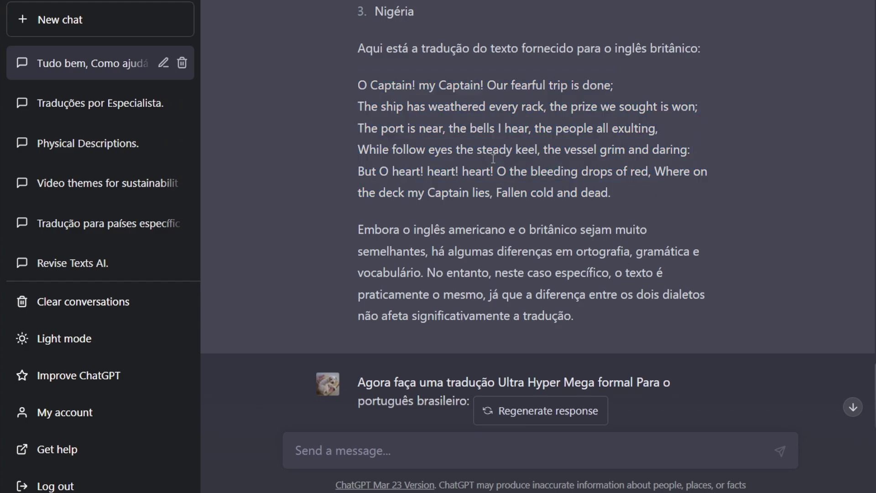
# - Read the ultra-formal request, highlighting its instruction "Agora faça uma tradução Ultra Hyper Mega formal Para o português brasileiro"
pyautogui.scroll(-6, 297, 223)
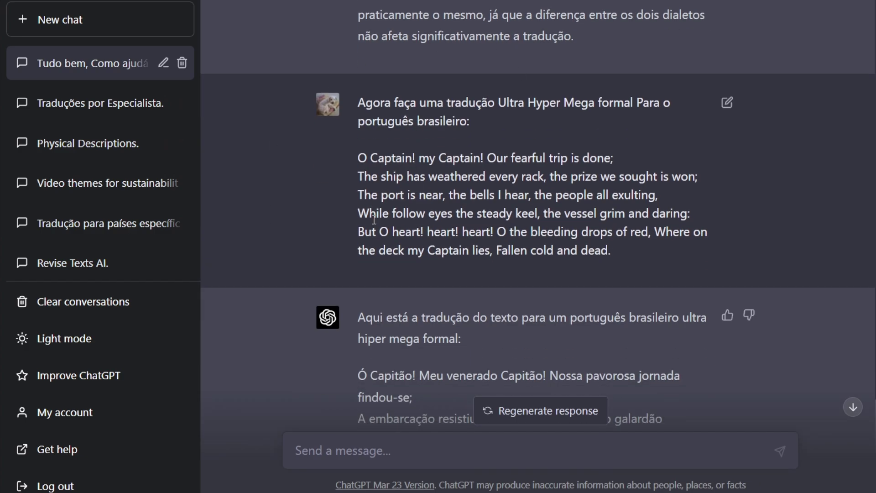
pyautogui.scroll(3, 374, 220)
pyautogui.moveTo(361, 241); pyautogui.dragTo(516, 253)
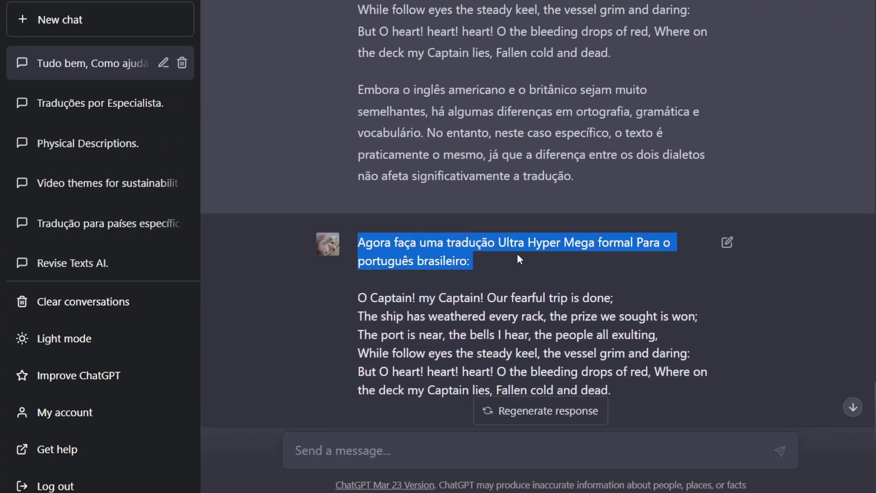
pyautogui.click(506, 243)
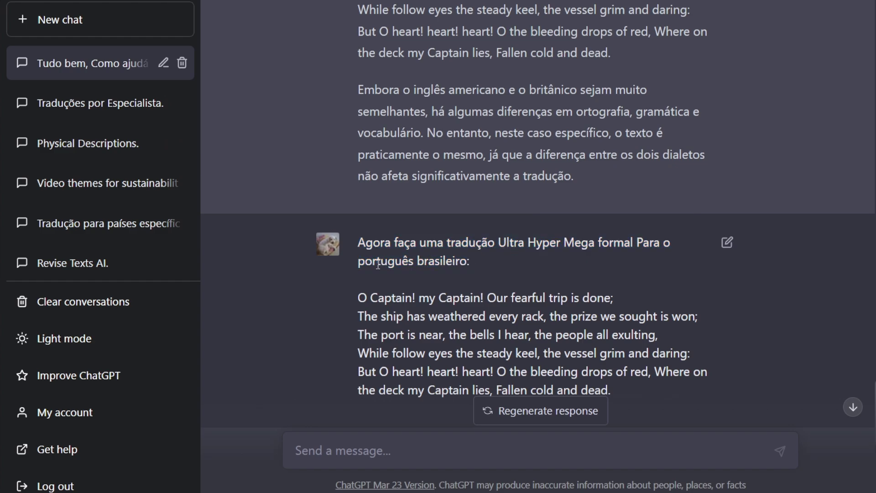
pyautogui.scroll(-2, 465, 267)
pyautogui.scroll(-1, 465, 267)
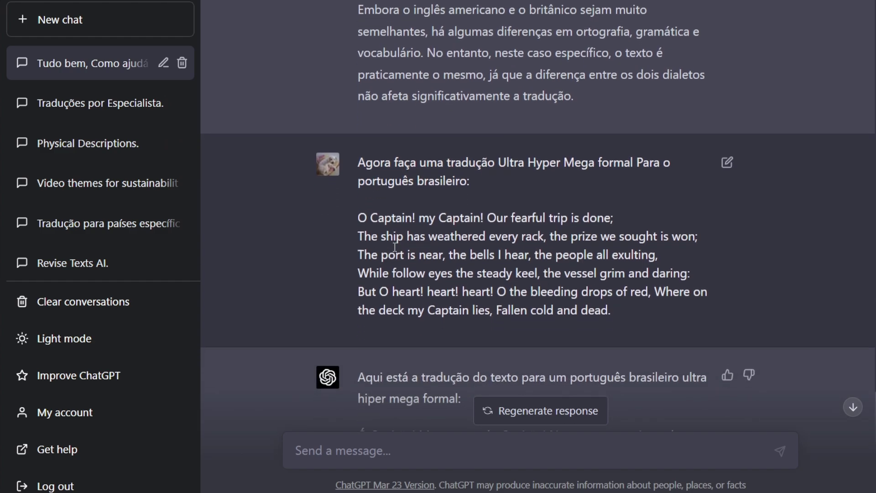
# - Read the introduction of the ultra-formal reply, highlighting "Aqui está a tradução do texto" and "ultra hiper mega formal"
pyautogui.scroll(-5, 427, 272)
pyautogui.moveTo(360, 180); pyautogui.dragTo(458, 197)
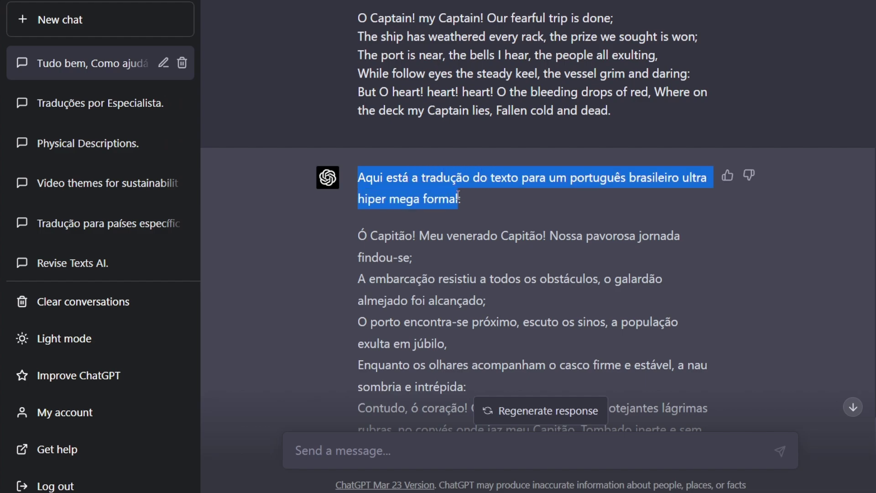
pyautogui.click(434, 199)
pyautogui.scroll(-2, 330, 234)
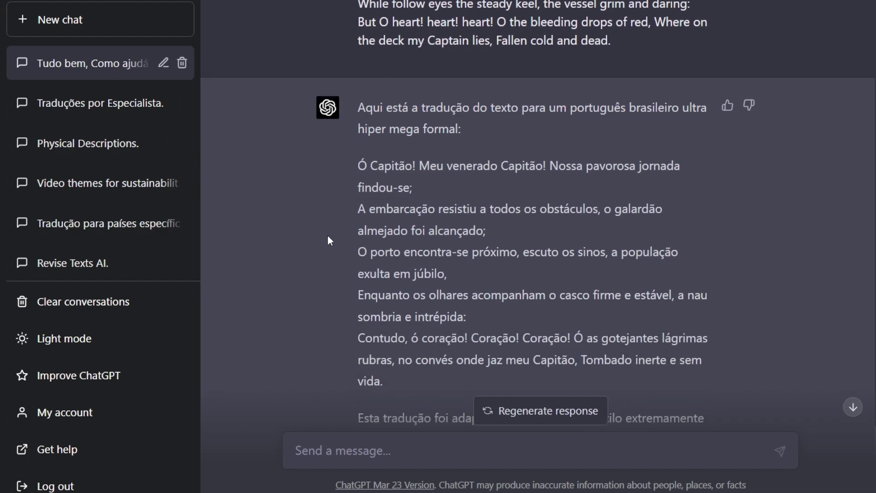
pyautogui.scroll(2, 328, 235)
pyautogui.moveTo(683, 178); pyautogui.dragTo(416, 200)
pyautogui.click(417, 199)
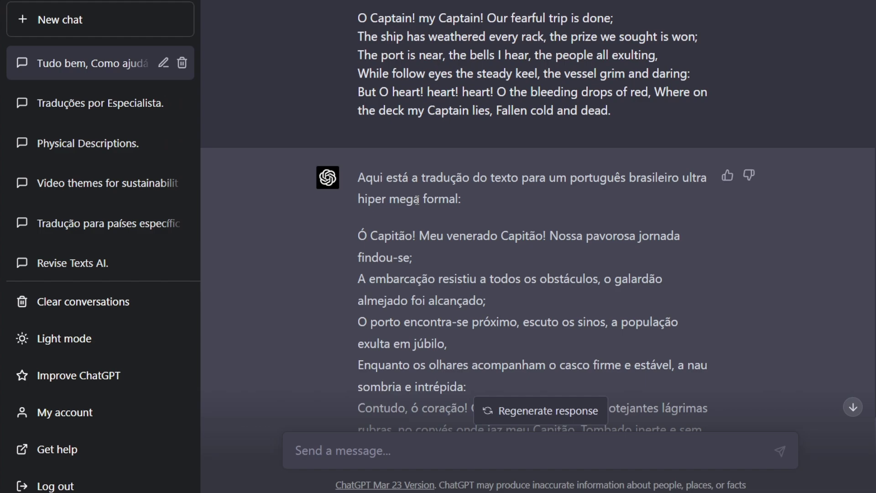
# - Review the ultra-formal Brazilian Portuguese translation, highlighting the poem from "Ó Capitão! Meu venerado Capitão!" to its last line
pyautogui.scroll(2, 417, 199)
pyautogui.scroll(-4, 417, 199)
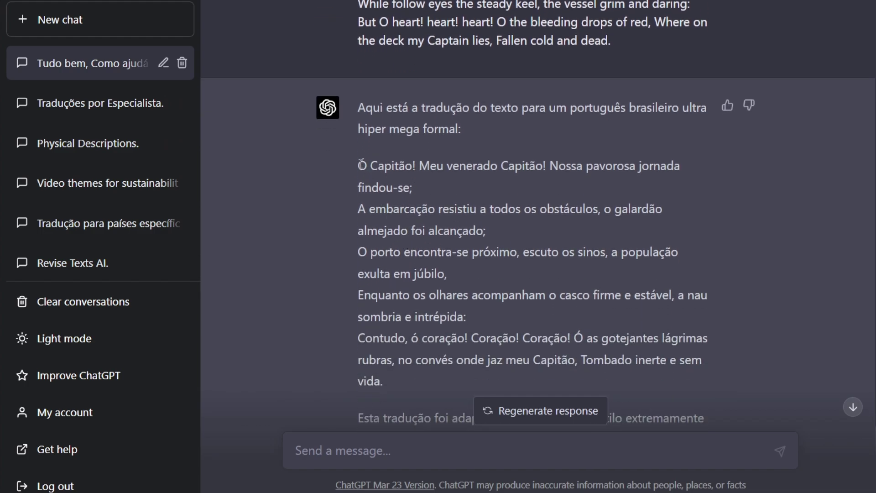
pyautogui.moveTo(359, 165); pyautogui.dragTo(439, 385)
pyautogui.click(440, 388)
# - Compare the ultra-formal translation with the English verses in its request and continue to the reply's closing remark on style
pyautogui.scroll(-2, 356, 226)
pyautogui.scroll(5, 352, 224)
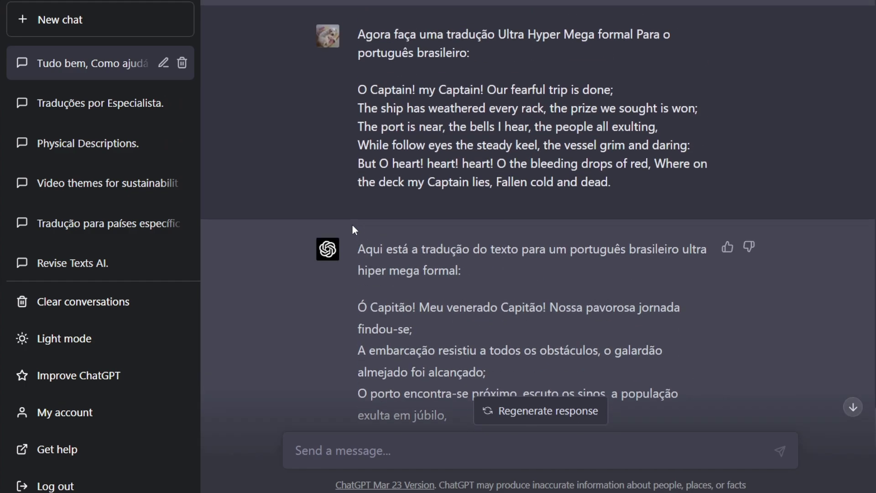
pyautogui.scroll(-2, 351, 223)
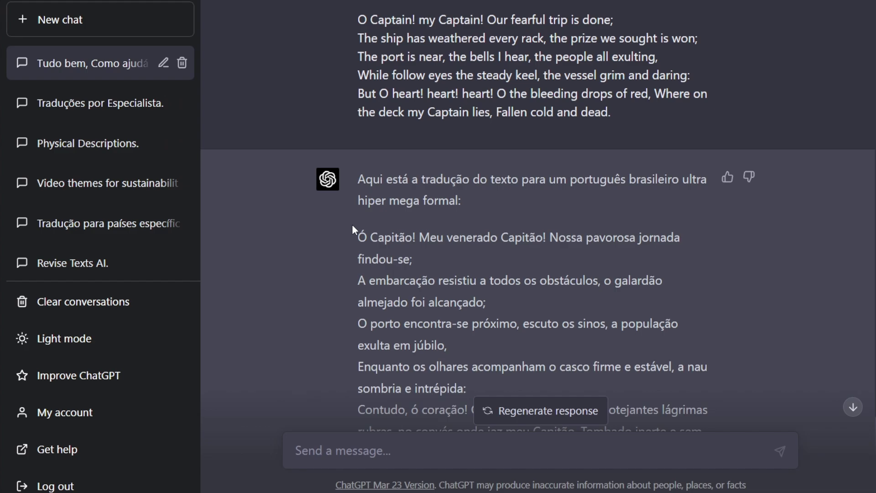
pyautogui.scroll(-5, 347, 225)
pyautogui.scroll(2, 332, 223)
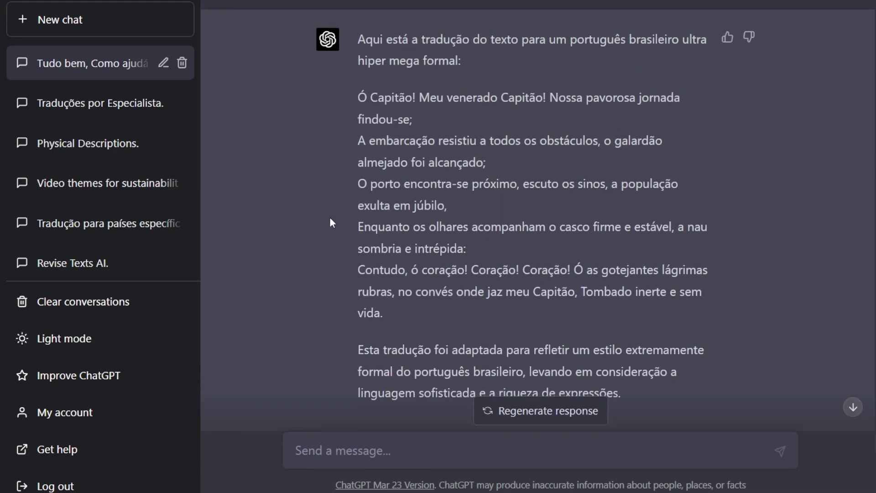